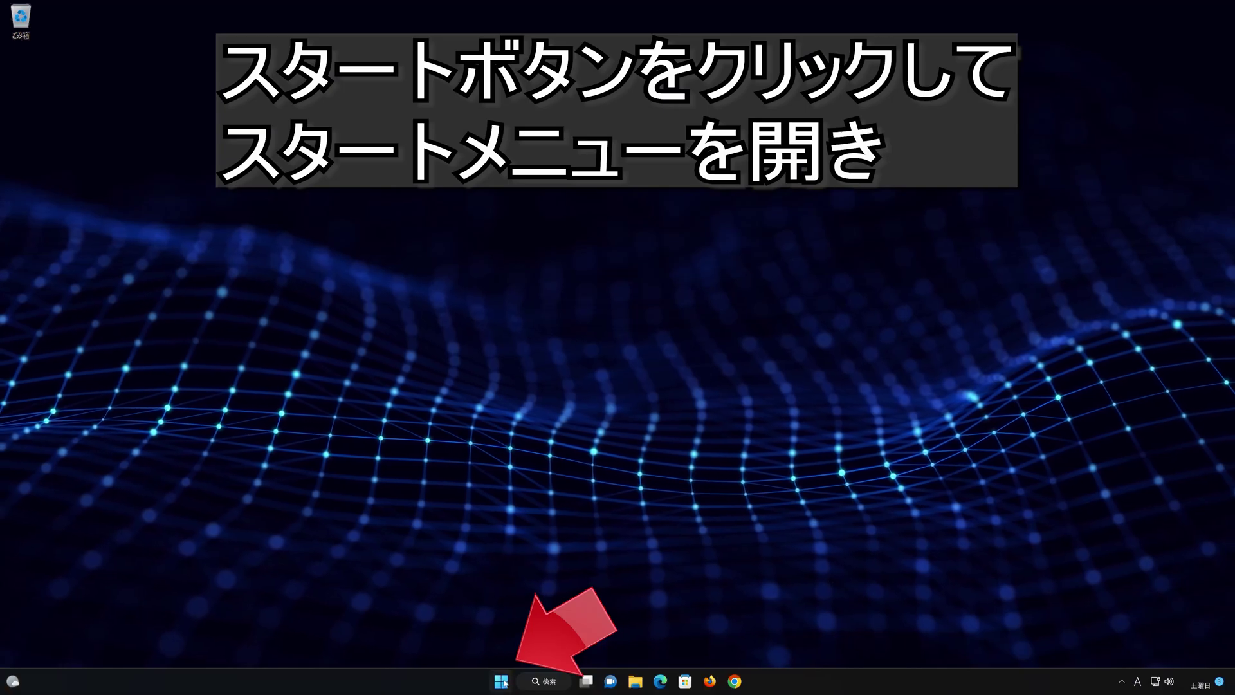
- Open デバイス マネージャー through a system search and move its window toward the middle of the desktop
{"action": "left_click", "coordinate": [500, 682]}
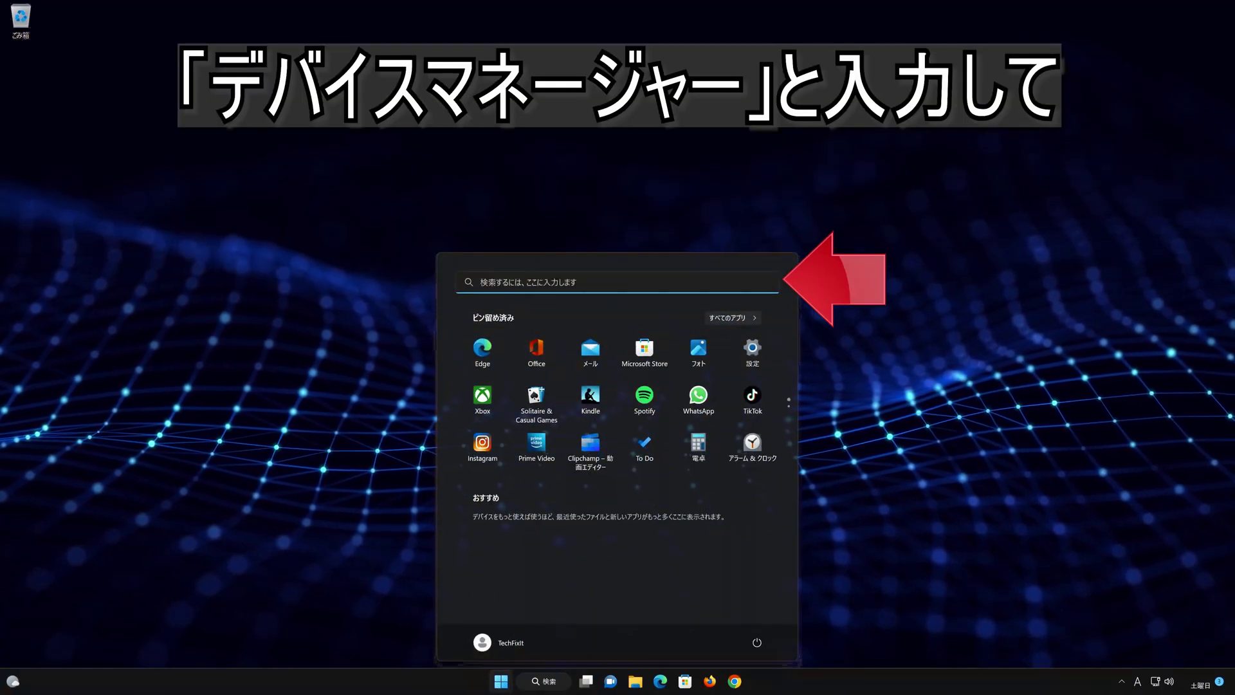
{"action": "type", "text": "デバイス マネージャー"}
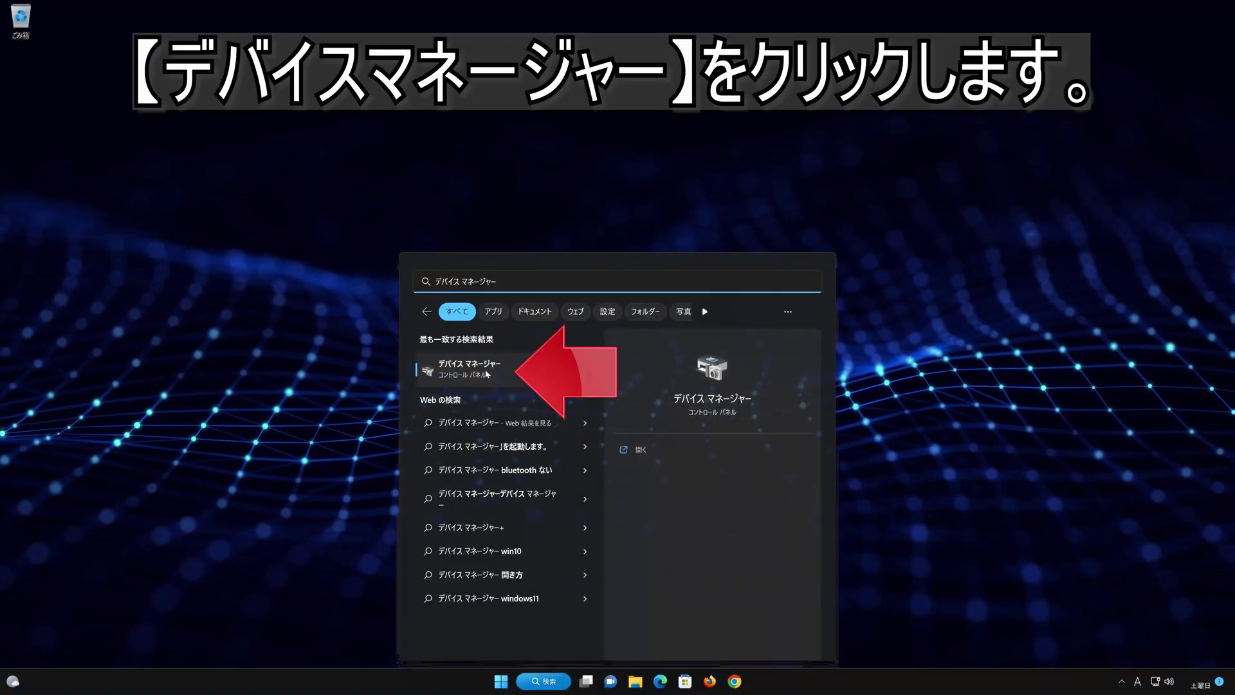
{"action": "left_click", "coordinate": [476, 378]}
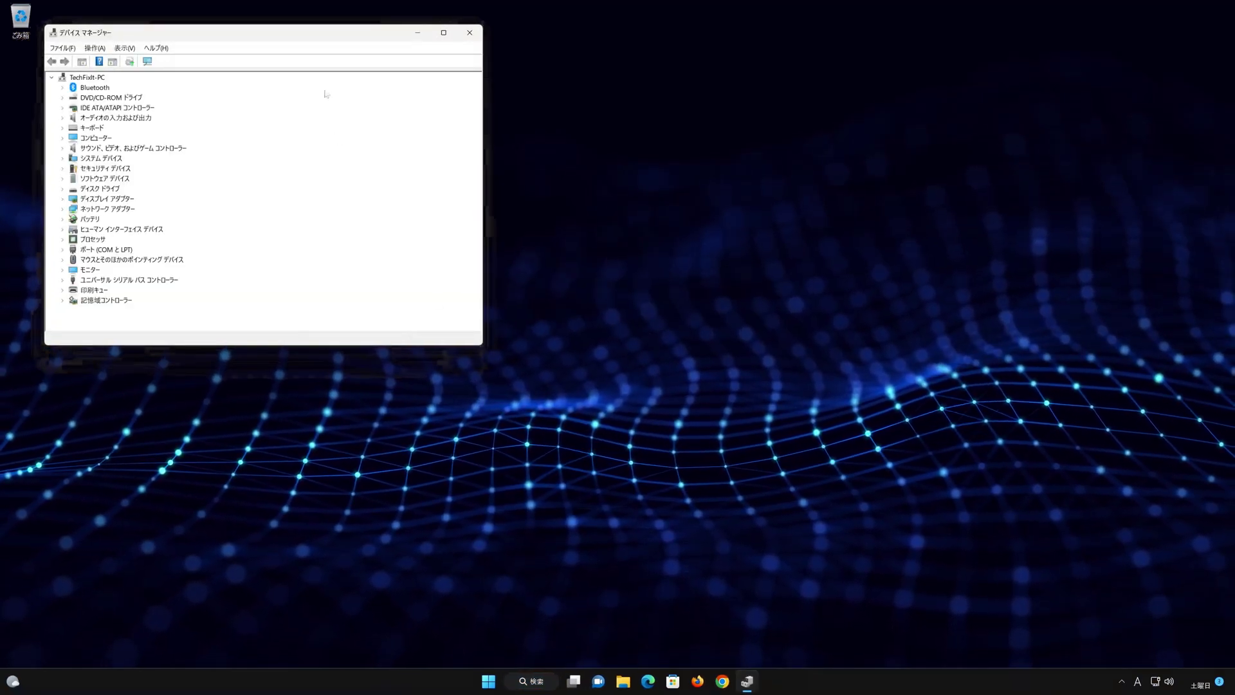
{"action": "left_click_drag", "start_coordinate": [304, 37], "coordinate": [686, 167]}
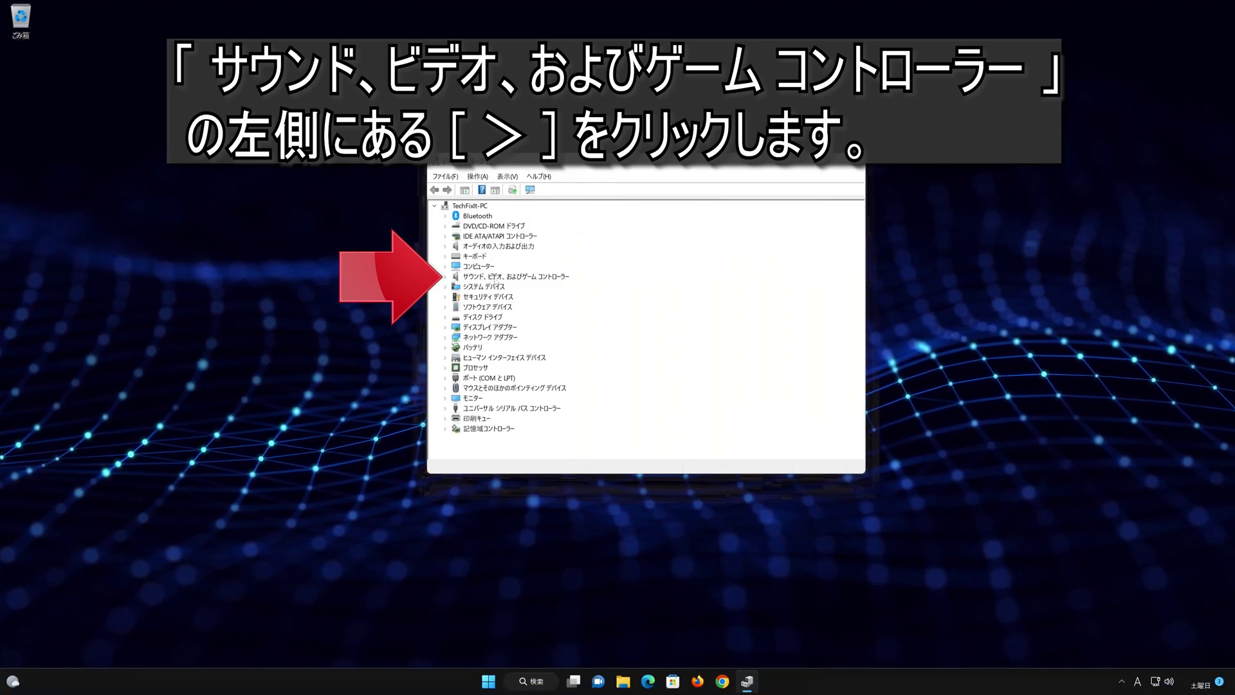
- Open the driver properties of the High Definition Audio デバイス under サウンド、ビデオ、およびゲーム コントローラー
{"action": "left_click", "coordinate": [445, 277]}
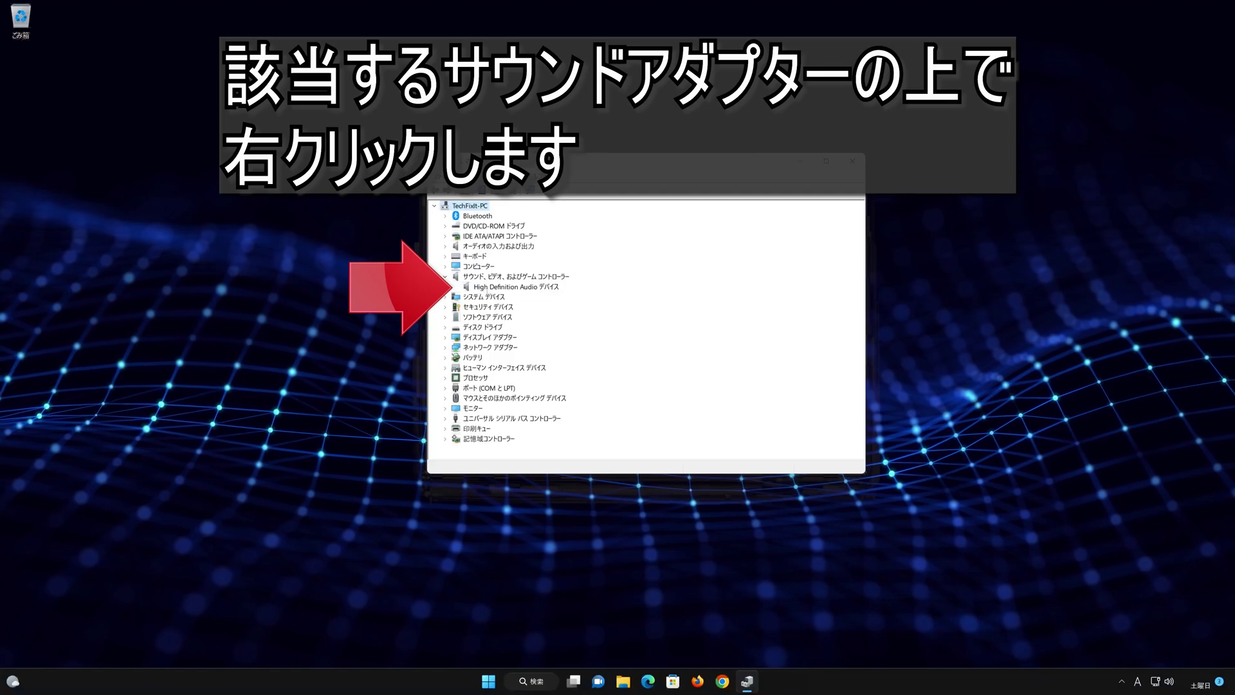
{"action": "right_click", "coordinate": [522, 288]}
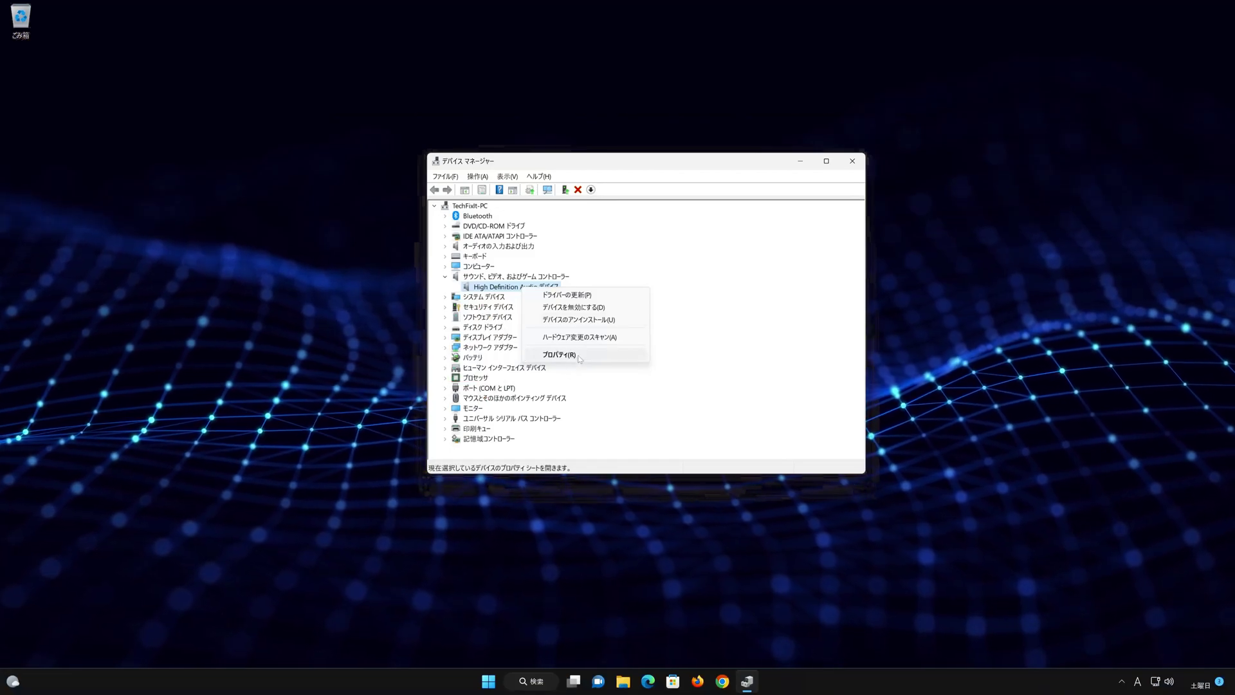
{"action": "left_click", "coordinate": [577, 355]}
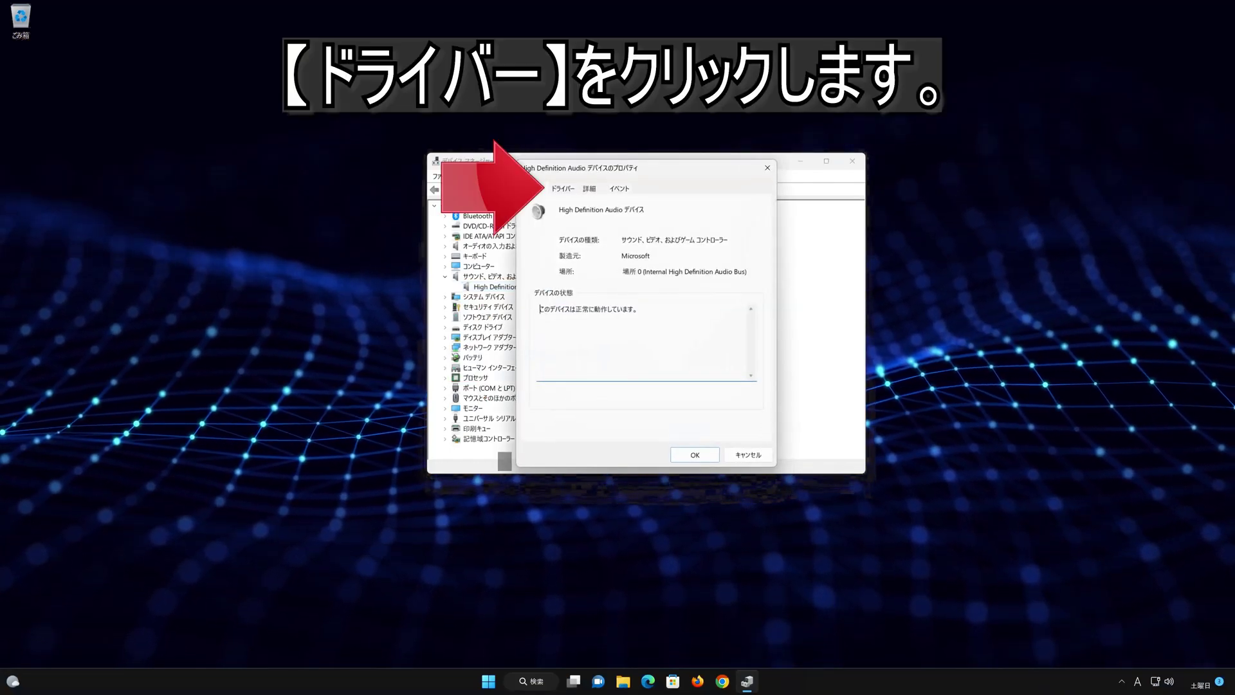
{"action": "left_click", "coordinate": [569, 191]}
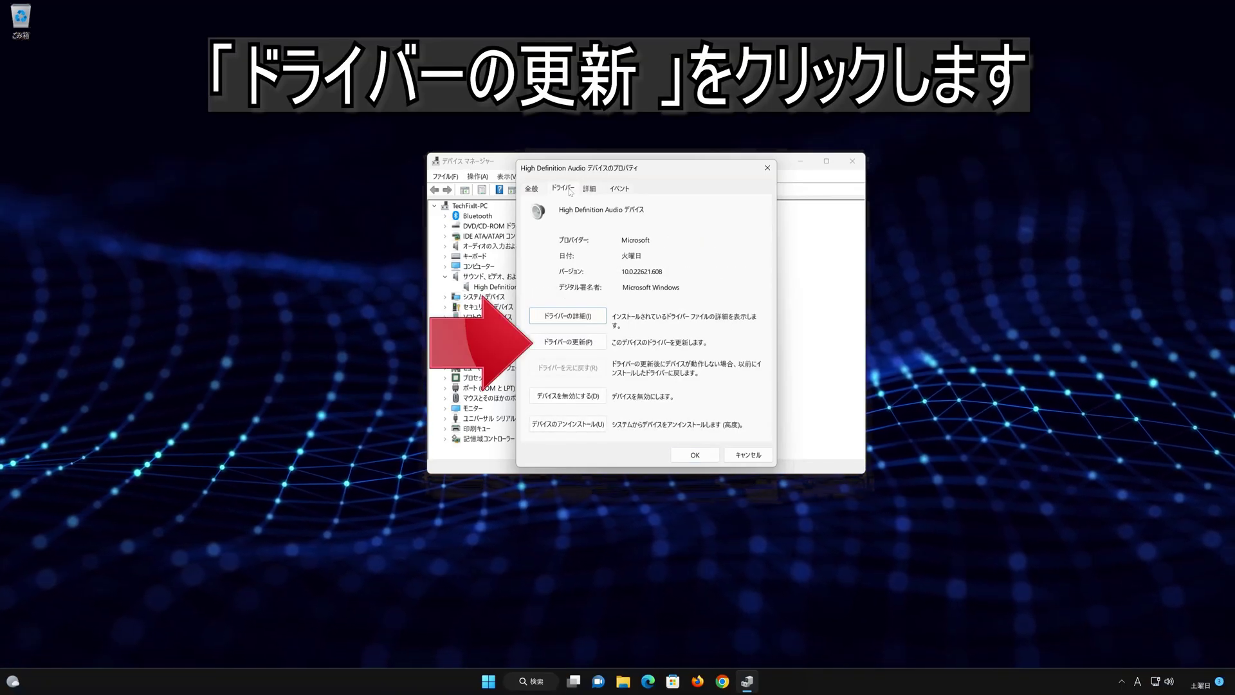
- Search automatically for an updated driver for the audio device, continuing with a check for updates in Windows Update
{"action": "left_click", "coordinate": [576, 343]}
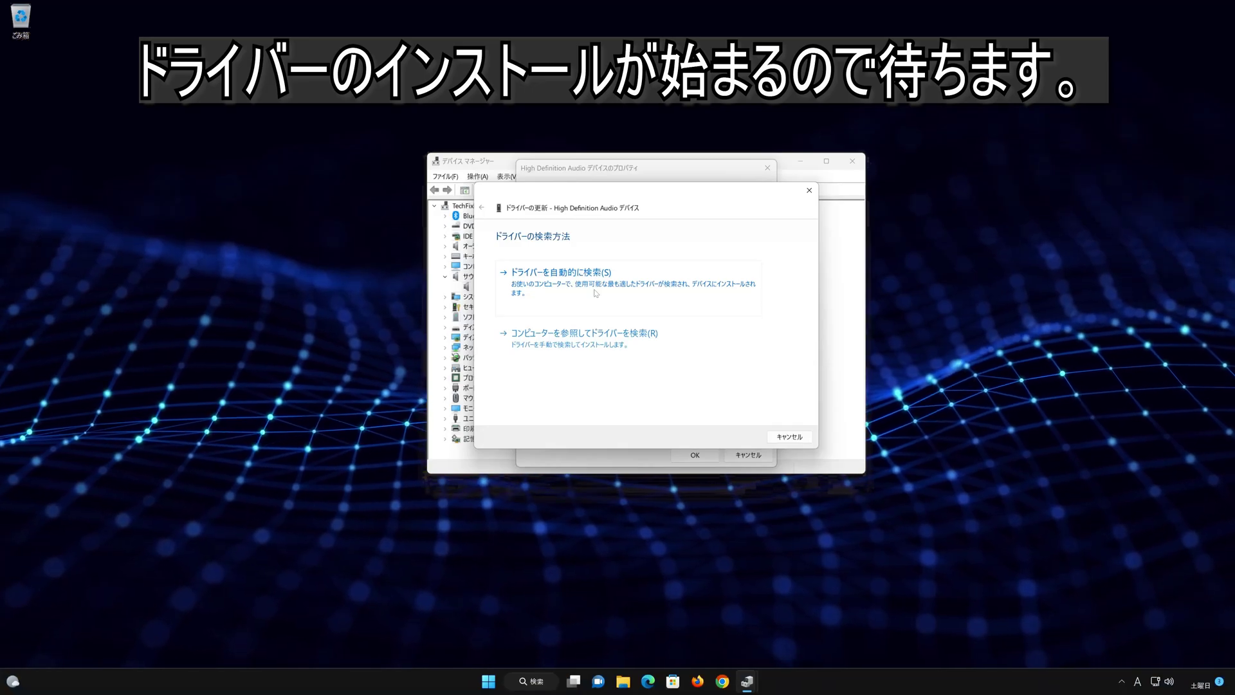
{"action": "left_click", "coordinate": [595, 293]}
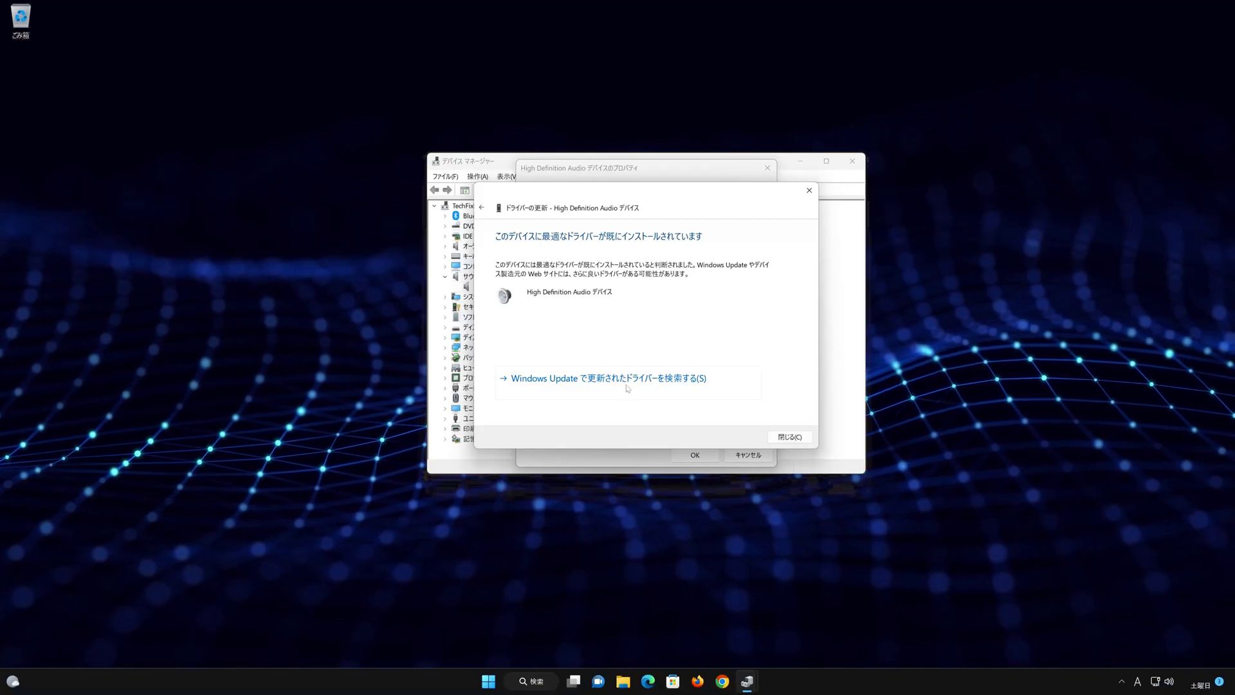
{"action": "left_click", "coordinate": [627, 387]}
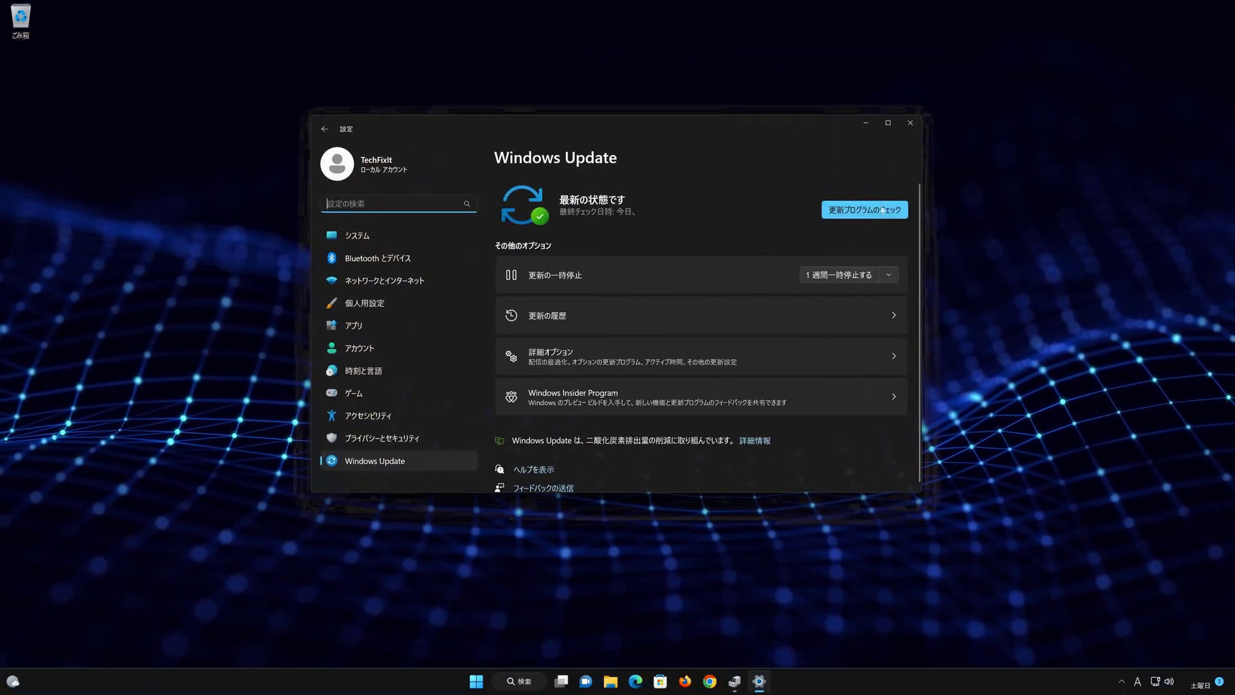
{"action": "left_click", "coordinate": [864, 209]}
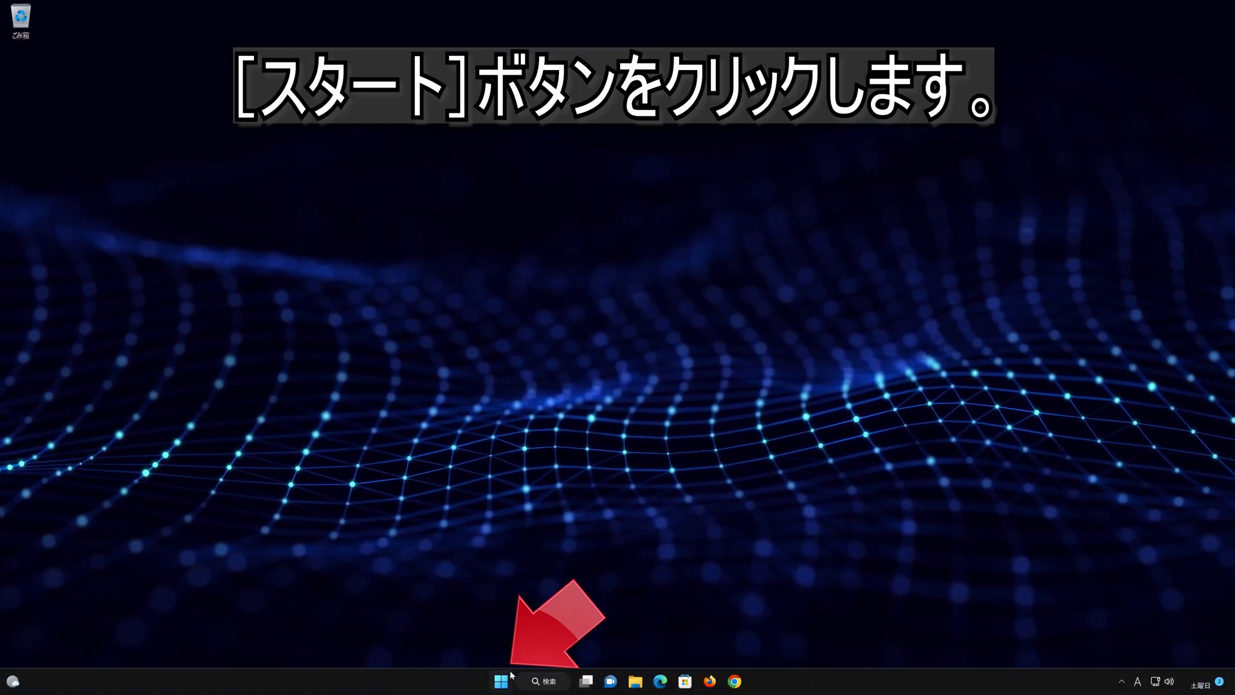
- Open the トラブルシューティング page of the system settings in Windows Settings
{"action": "left_click", "coordinate": [499, 680]}
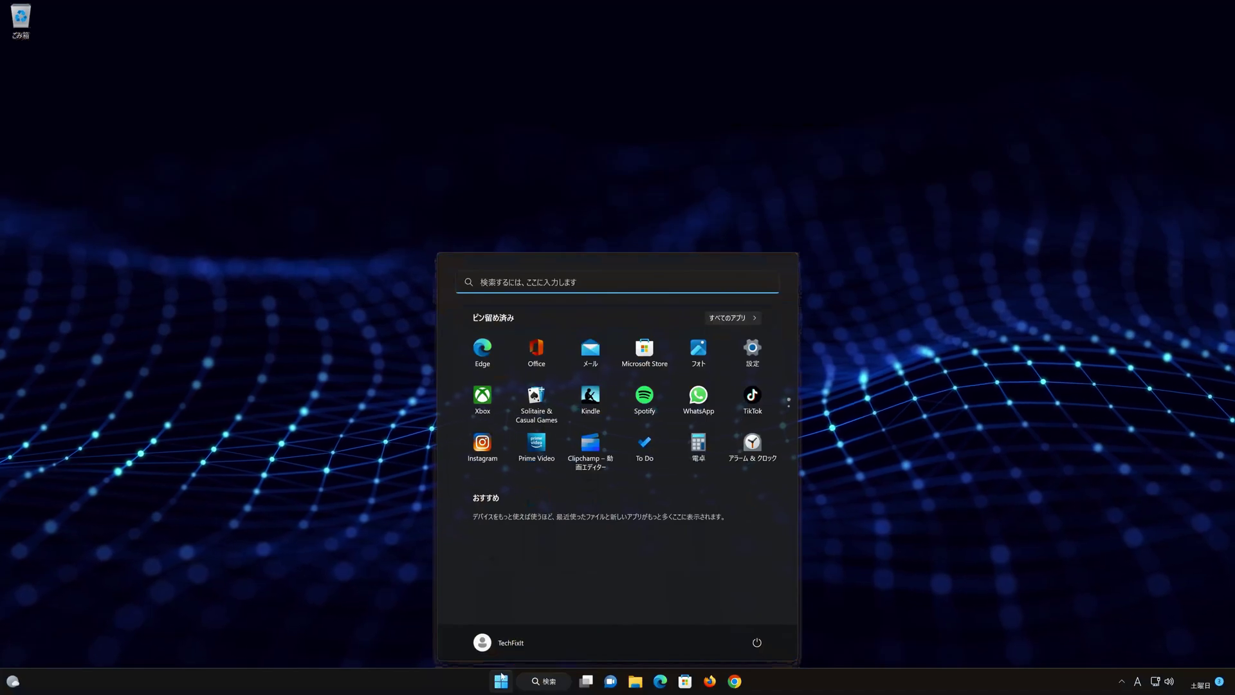
{"action": "left_click", "coordinate": [751, 352]}
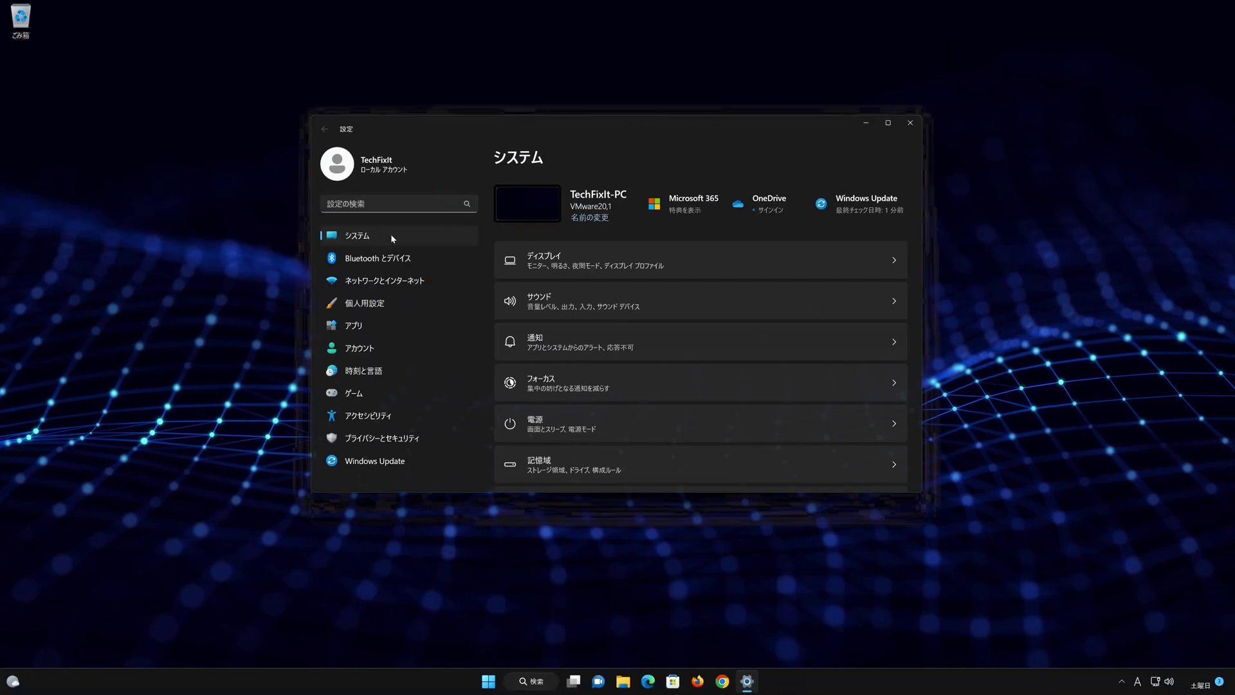
{"action": "scroll", "coordinate": [642, 328], "scroll_direction": "down", "scroll_amount": 5}
{"action": "scroll", "coordinate": [641, 330], "scroll_direction": "down", "scroll_amount": 2}
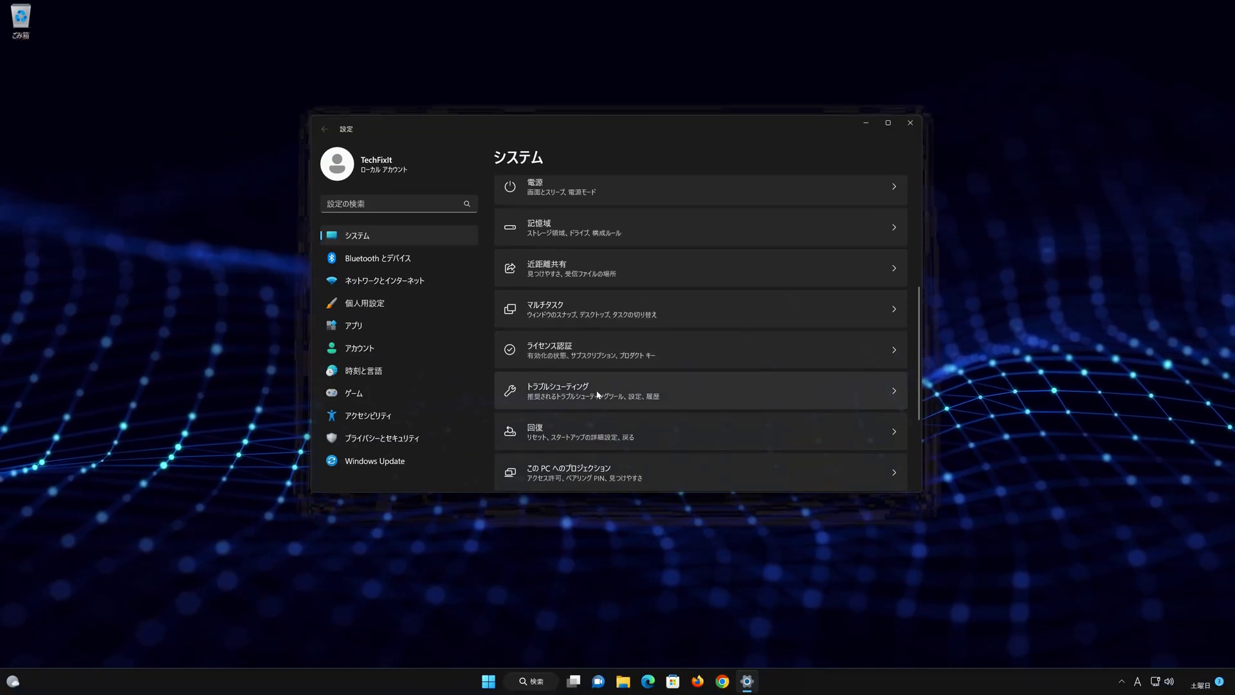
{"action": "left_click", "coordinate": [597, 395]}
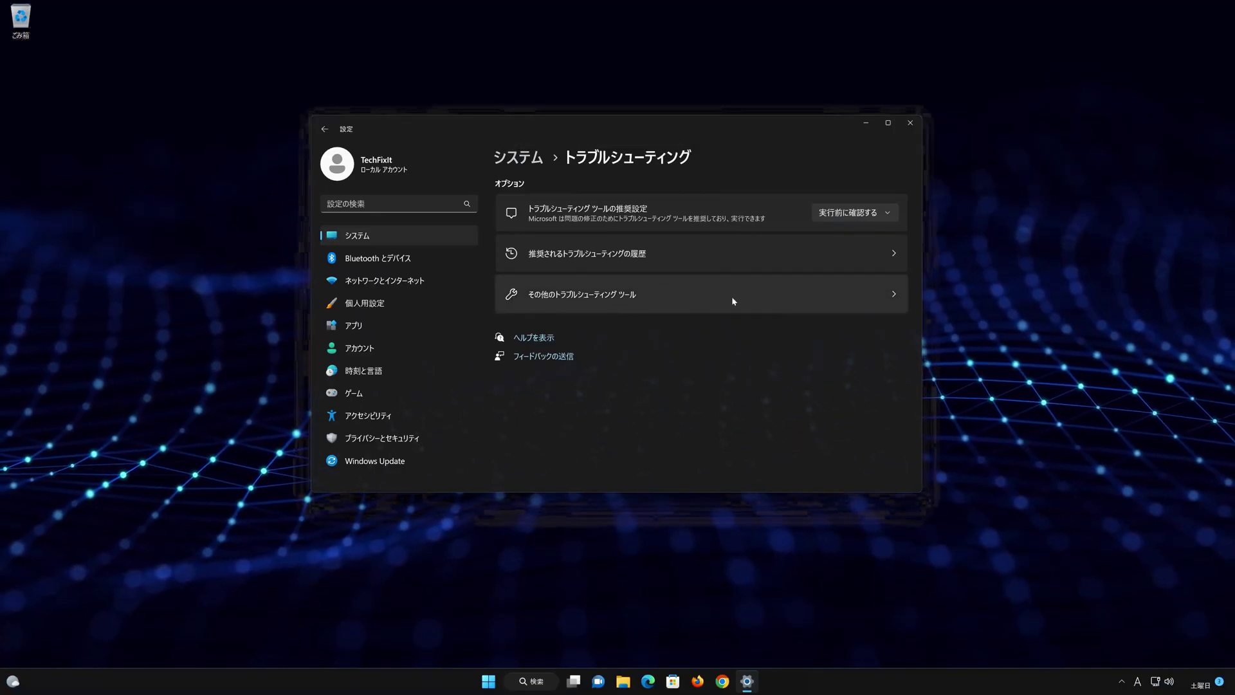
- Run the オーディオの再生 troubleshooter from the other troubleshooting tools and choose to open the audio enhancements
{"action": "left_click", "coordinate": [680, 295]}
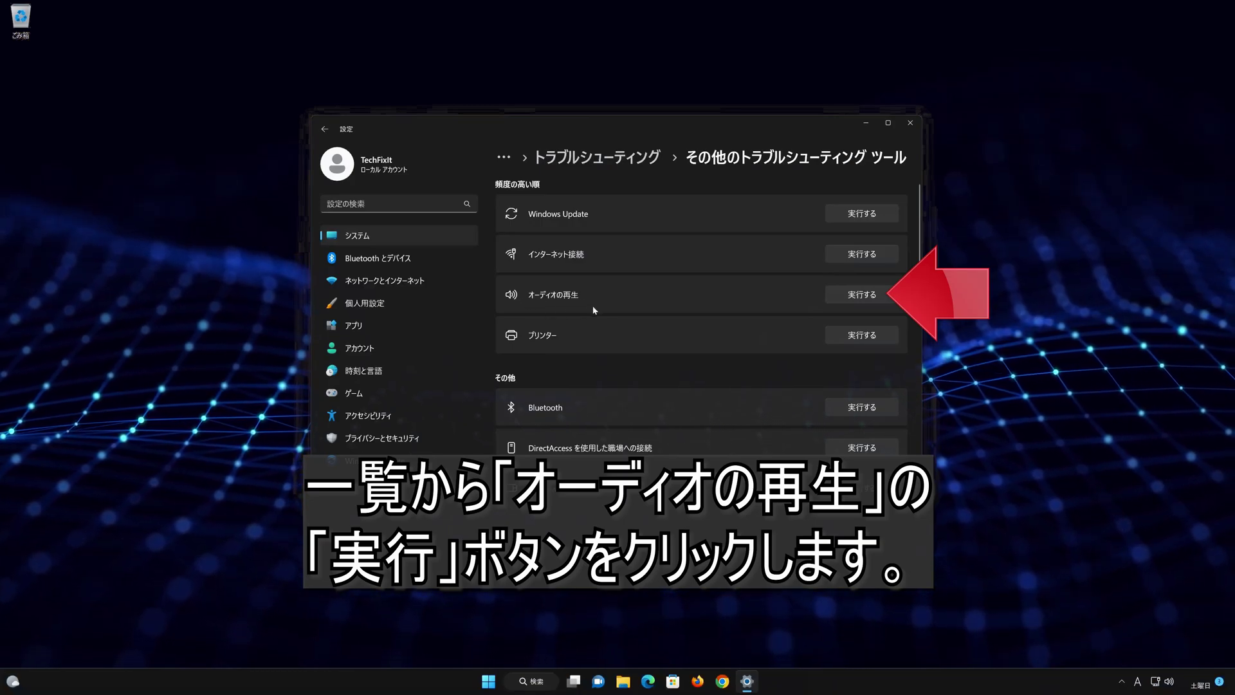
{"action": "left_click", "coordinate": [869, 297]}
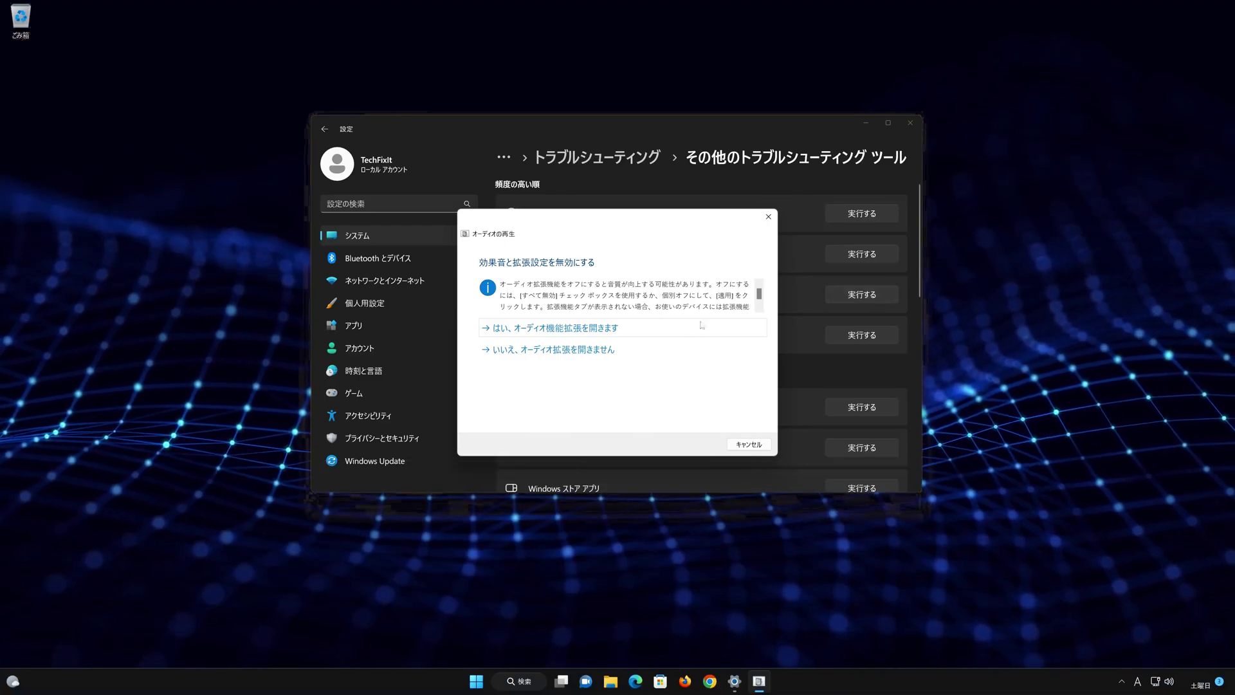
{"action": "left_click", "coordinate": [626, 328]}
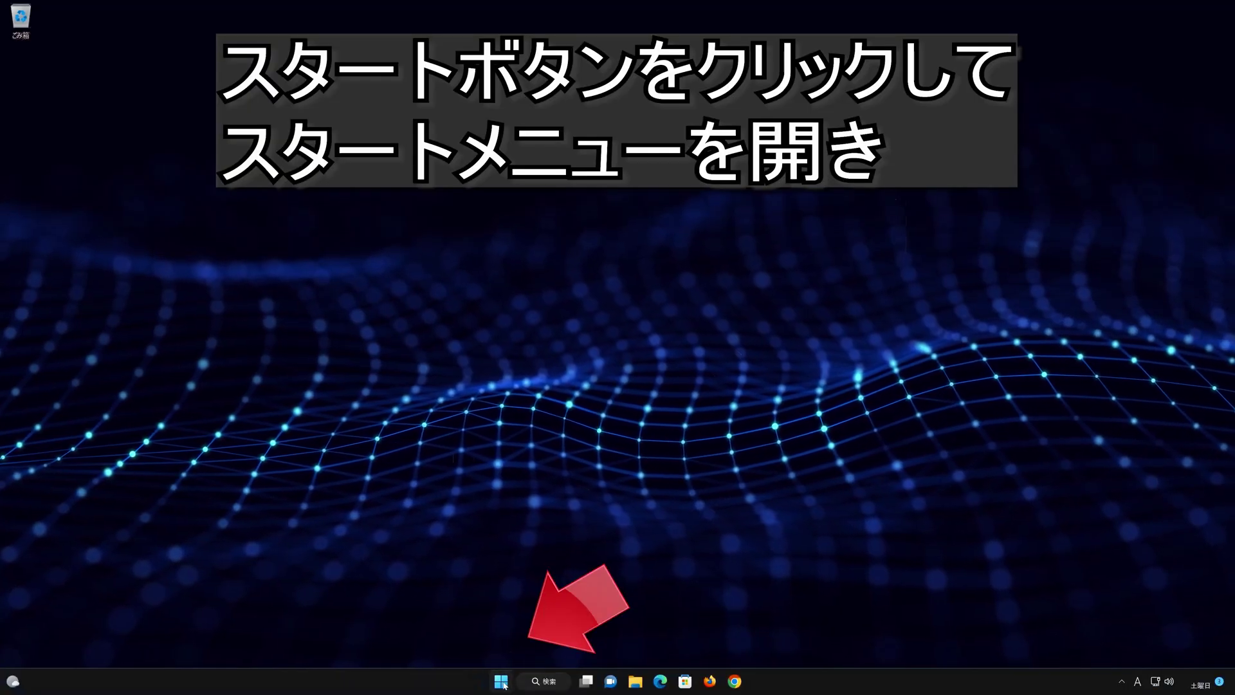
- Search the system for デバイス マネージャー, open it and place its window near the centre of the desktop
{"action": "left_click", "coordinate": [502, 681]}
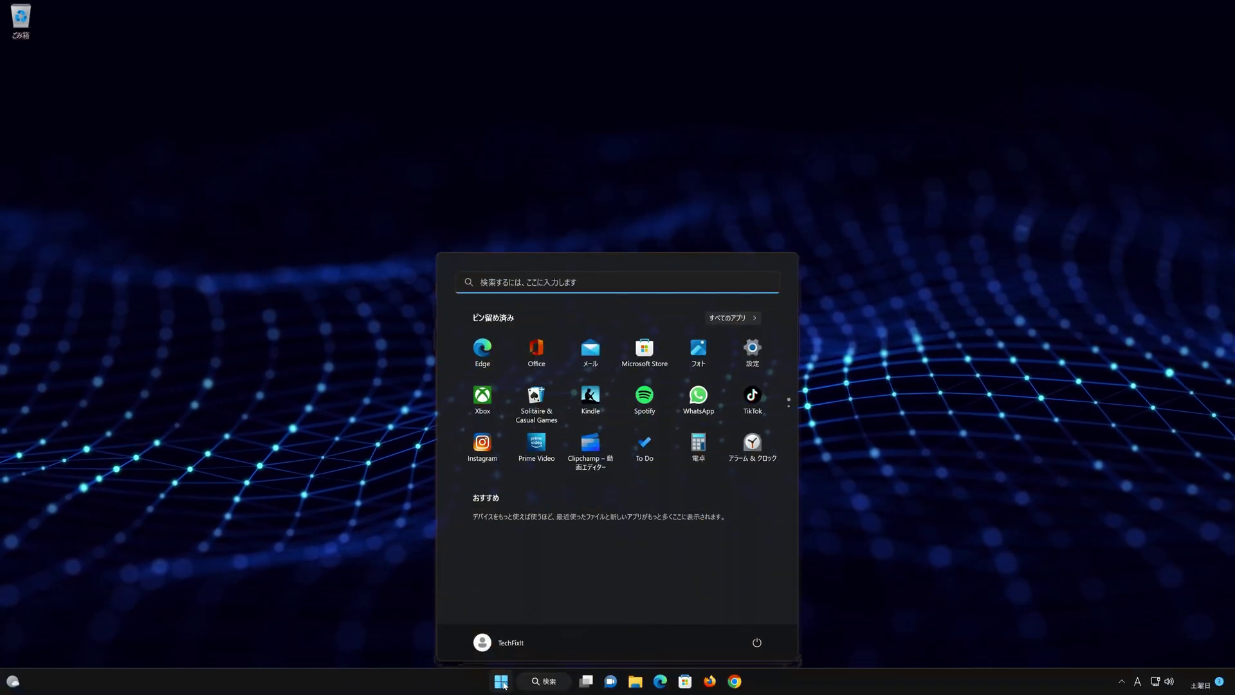
{"action": "type", "text": "デバイス マネージャー"}
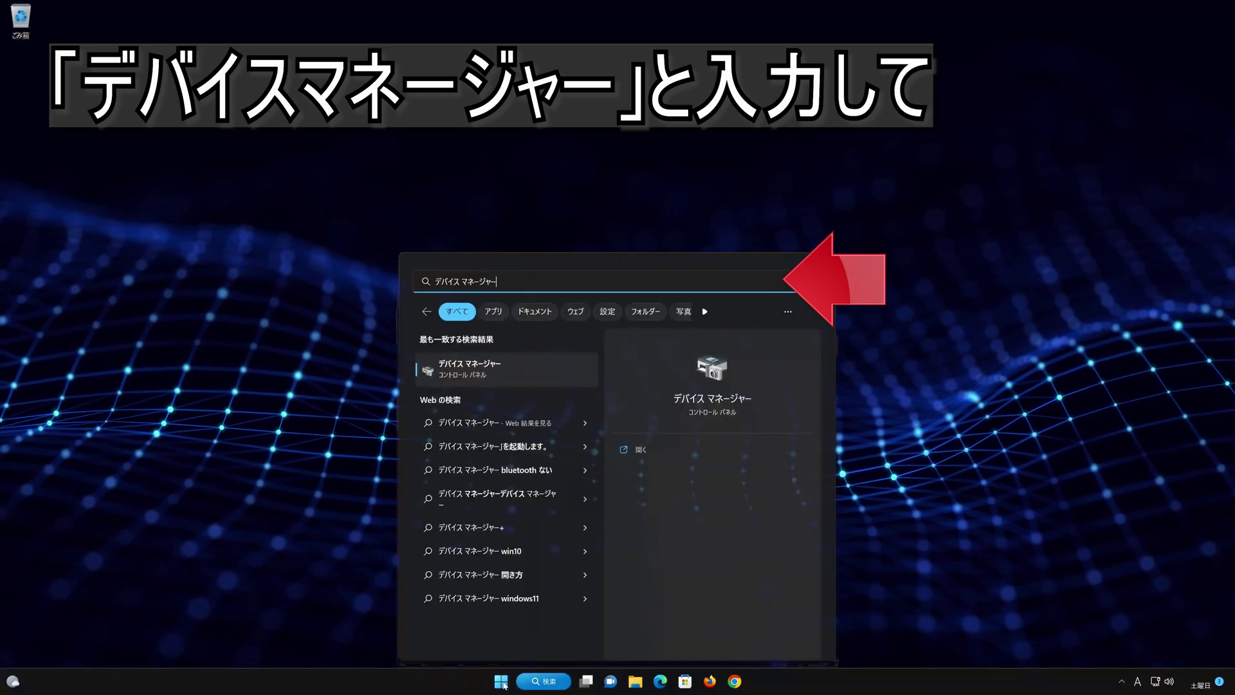
{"action": "left_click", "coordinate": [503, 371]}
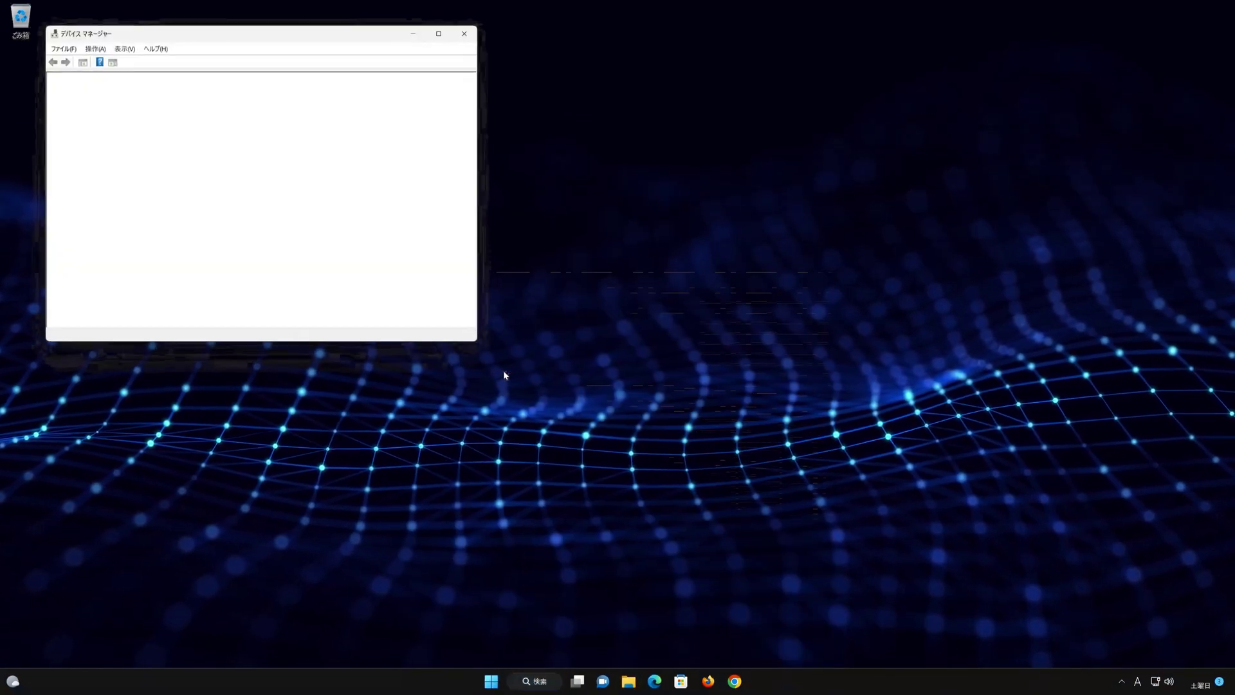
{"action": "left_click_drag", "start_coordinate": [325, 39], "coordinate": [665, 202]}
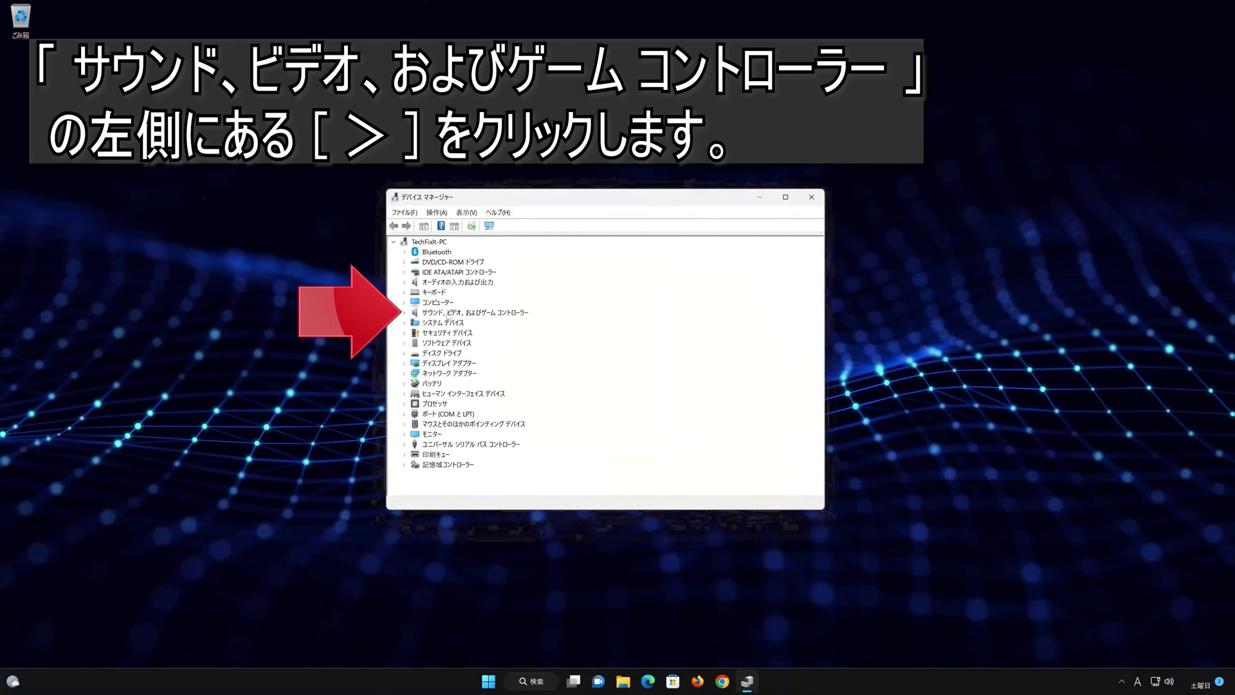
- Expand サウンド、ビデオ、およびゲーム コントローラー and show the driver properties of the High Definition Audio デバイス
{"action": "left_click", "coordinate": [404, 313]}
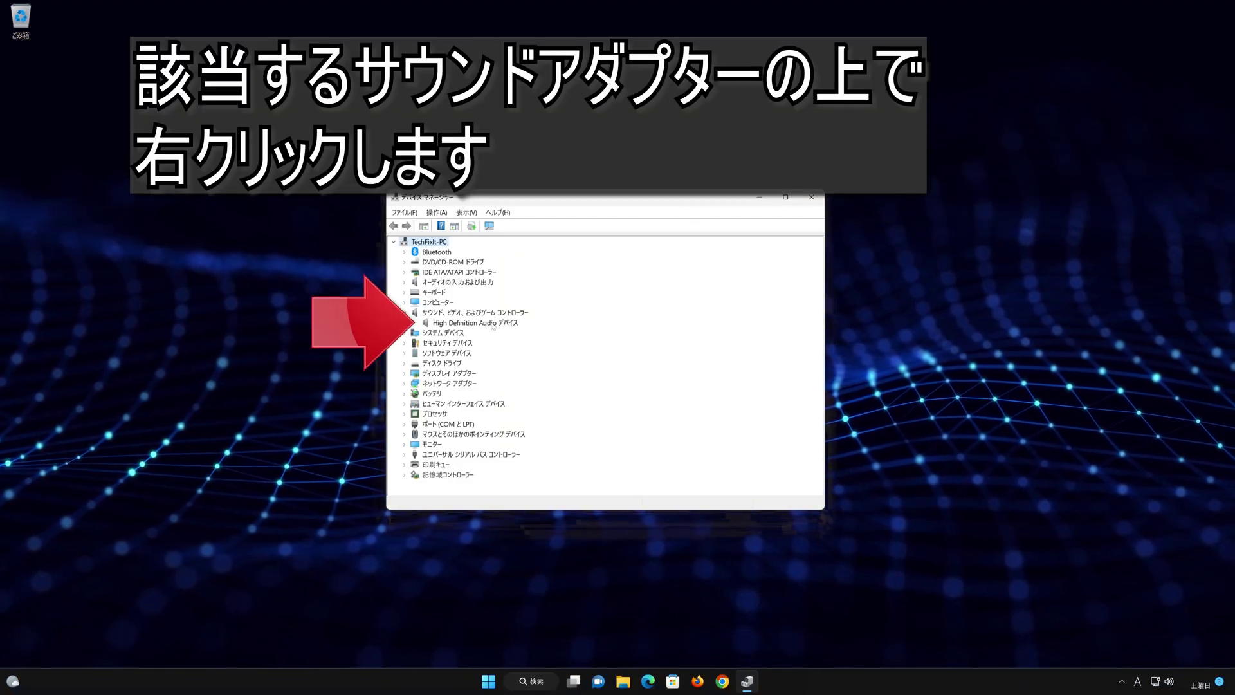
{"action": "right_click", "coordinate": [493, 324]}
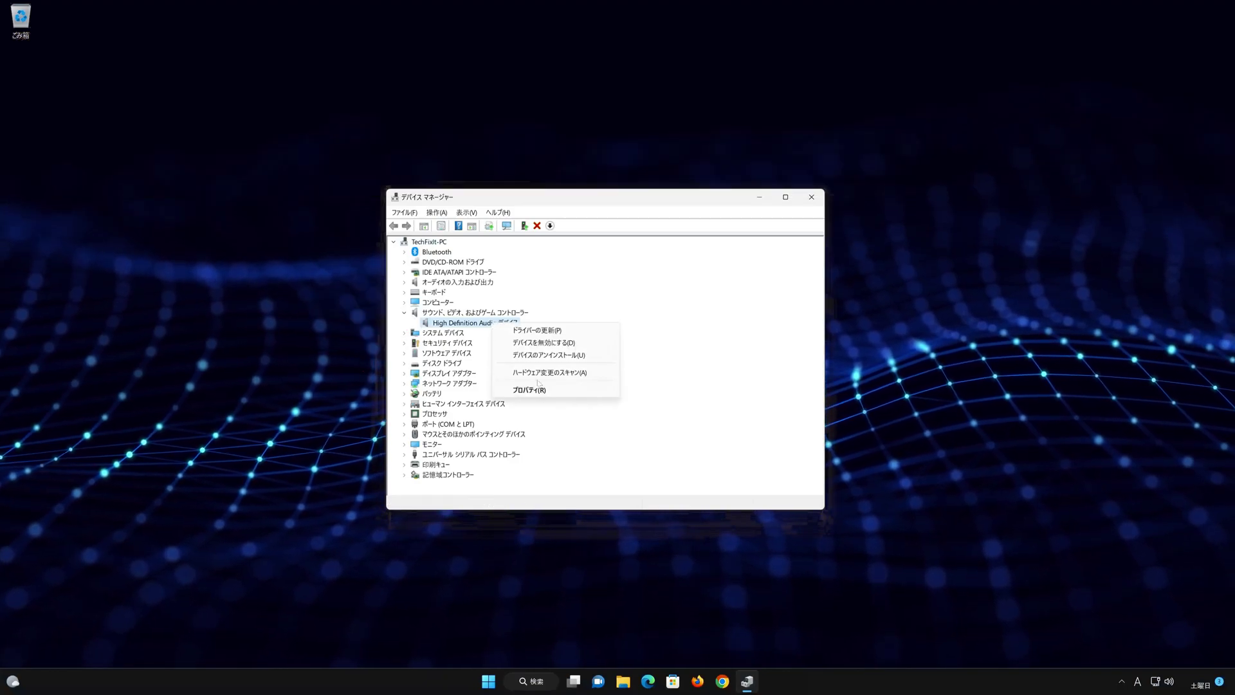
{"action": "left_click", "coordinate": [554, 391]}
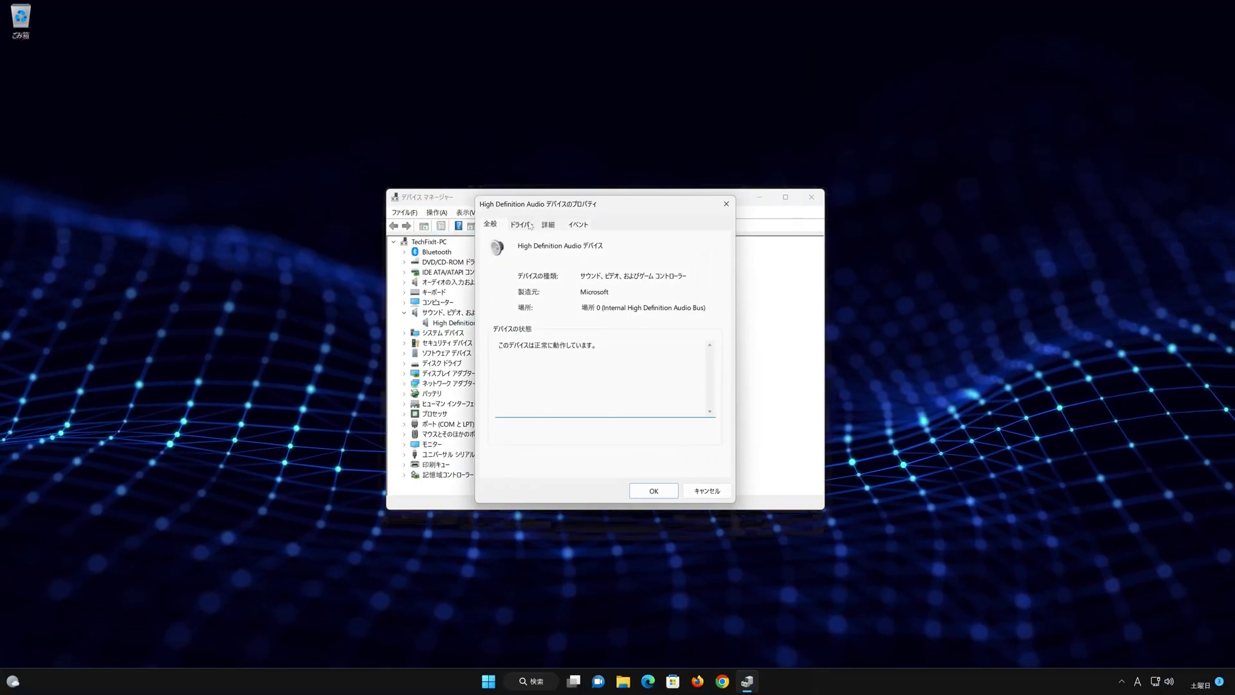
{"action": "left_click", "coordinate": [530, 226]}
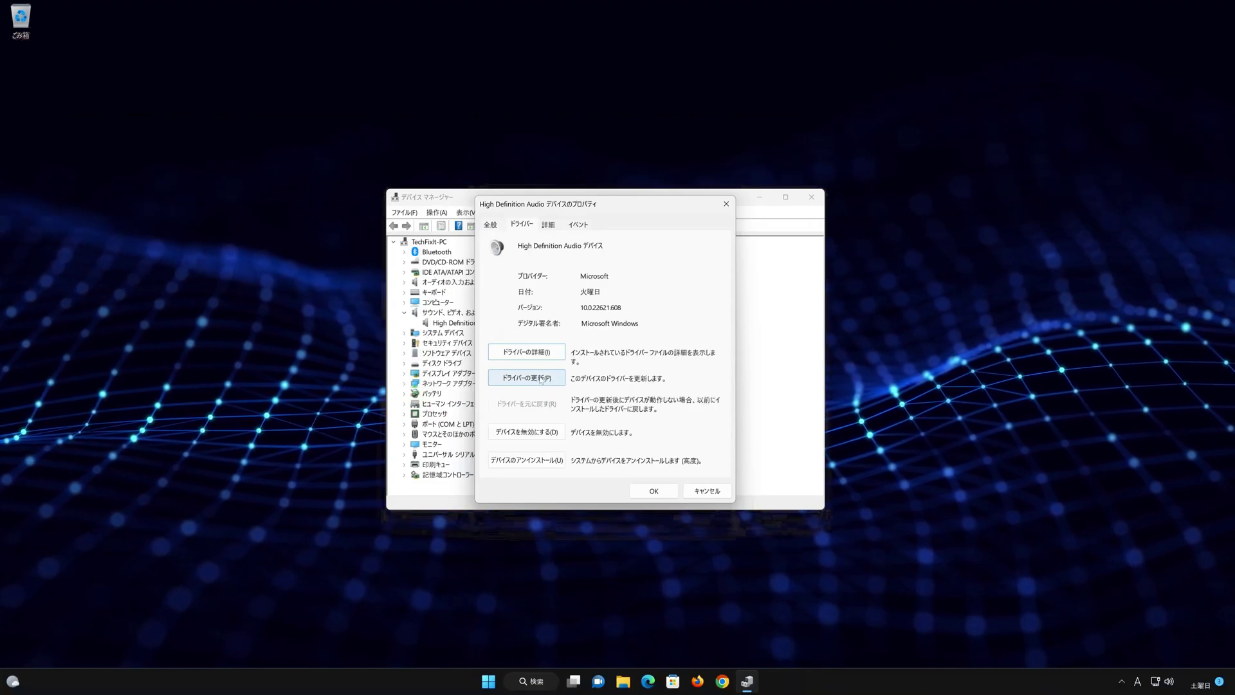
- Start a manual driver update for the audio device, picking from the list of drivers available on the computer
{"action": "left_click", "coordinate": [540, 379]}
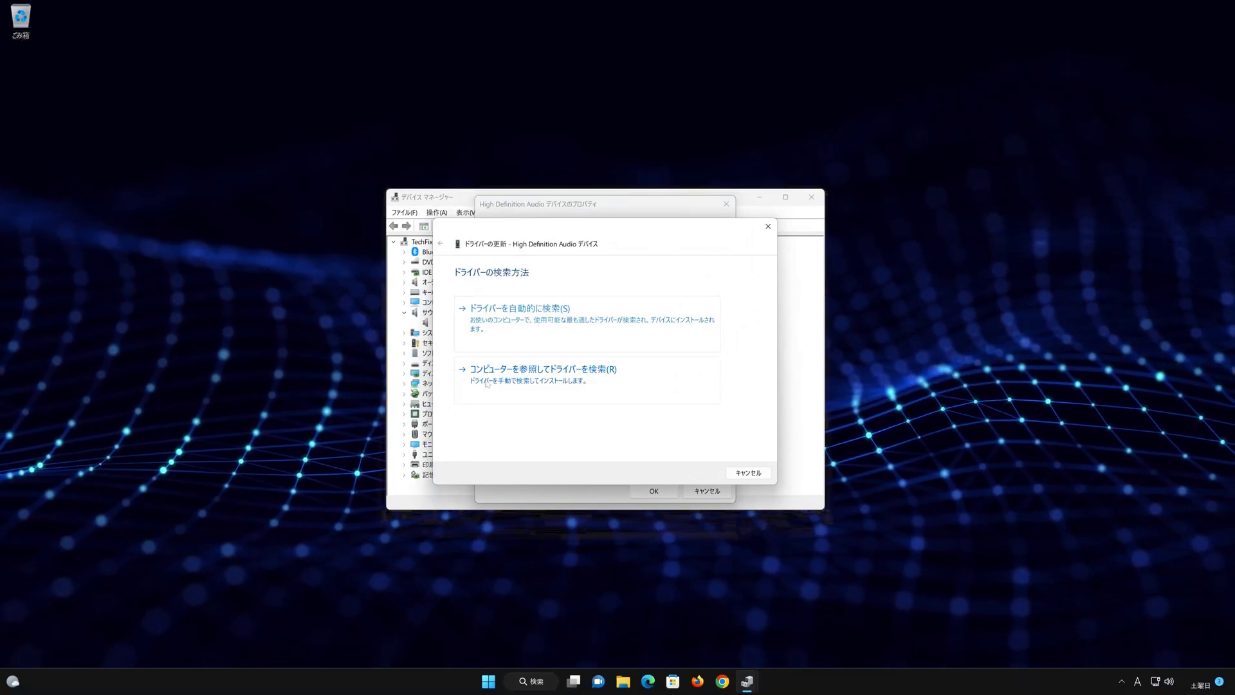
{"action": "left_click", "coordinate": [540, 380]}
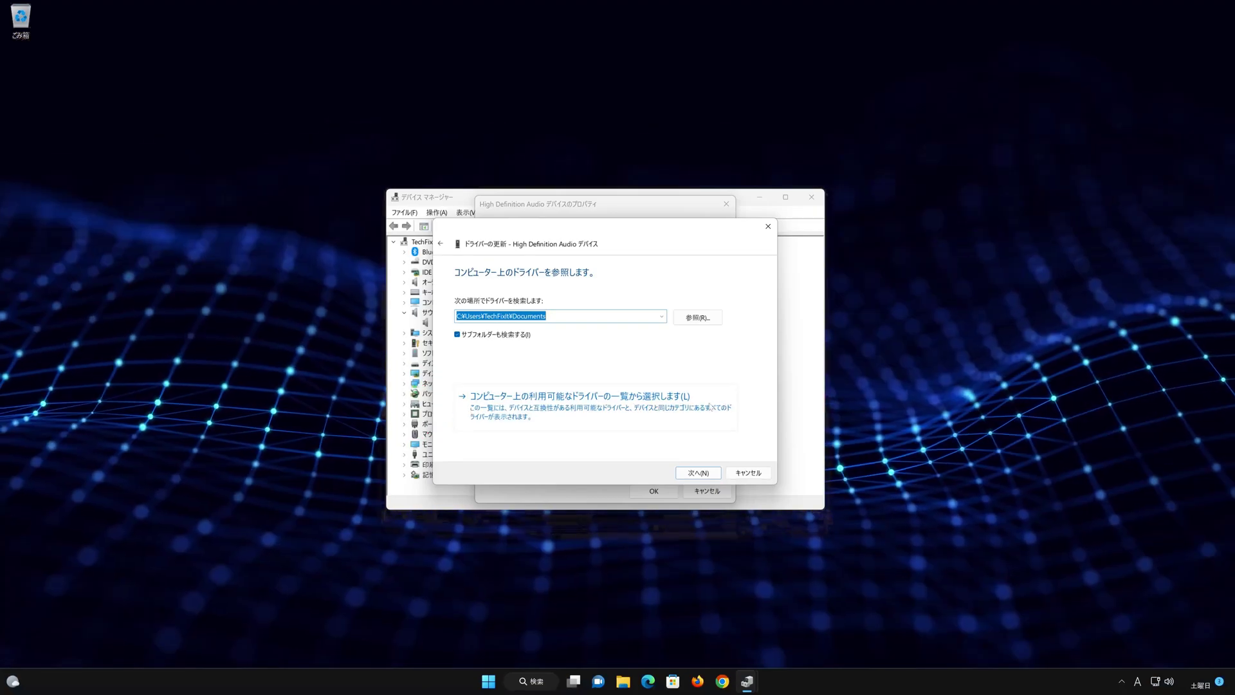
{"action": "left_click", "coordinate": [637, 407]}
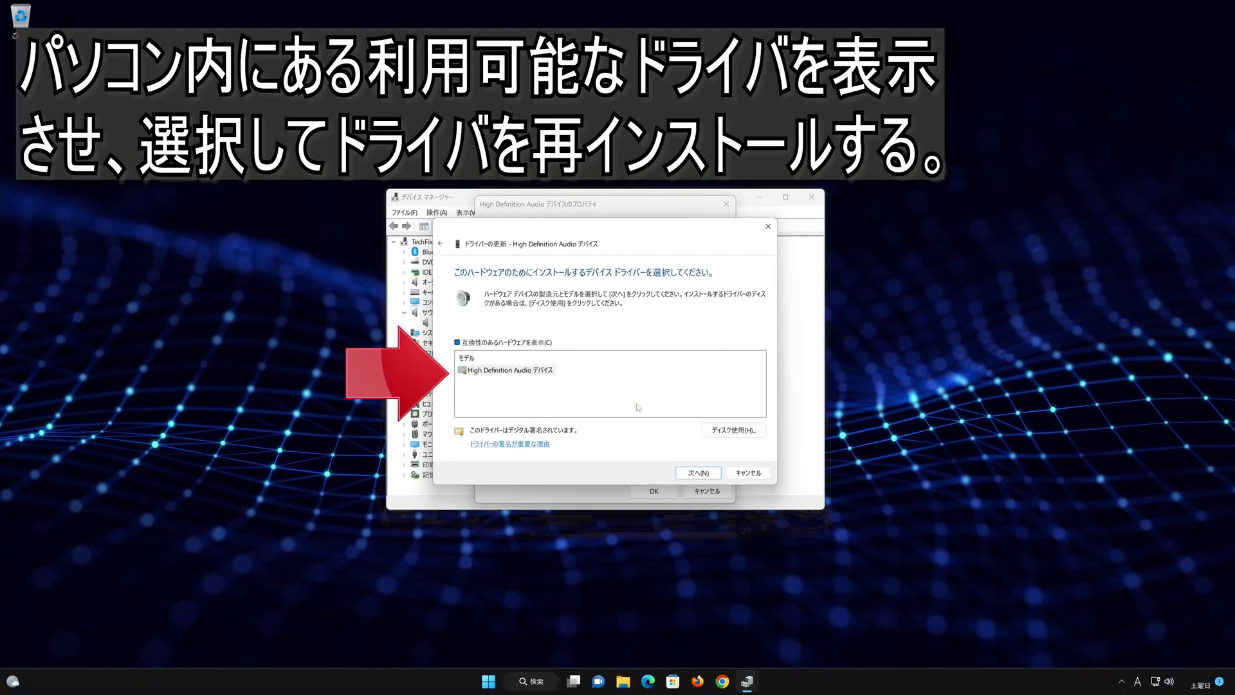
- Install the High Definition Audio デバイス driver model, accept the update warning, and close the wizard and device properties
{"action": "left_click", "coordinate": [472, 371]}
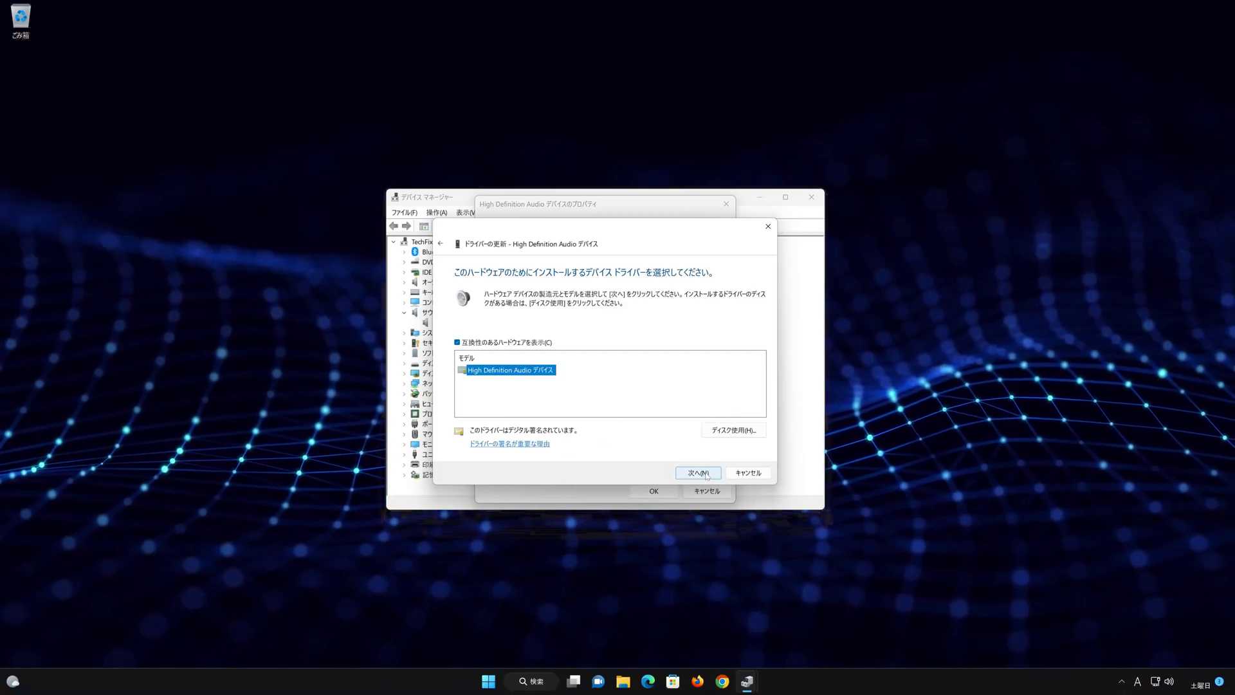
{"action": "left_click", "coordinate": [705, 473]}
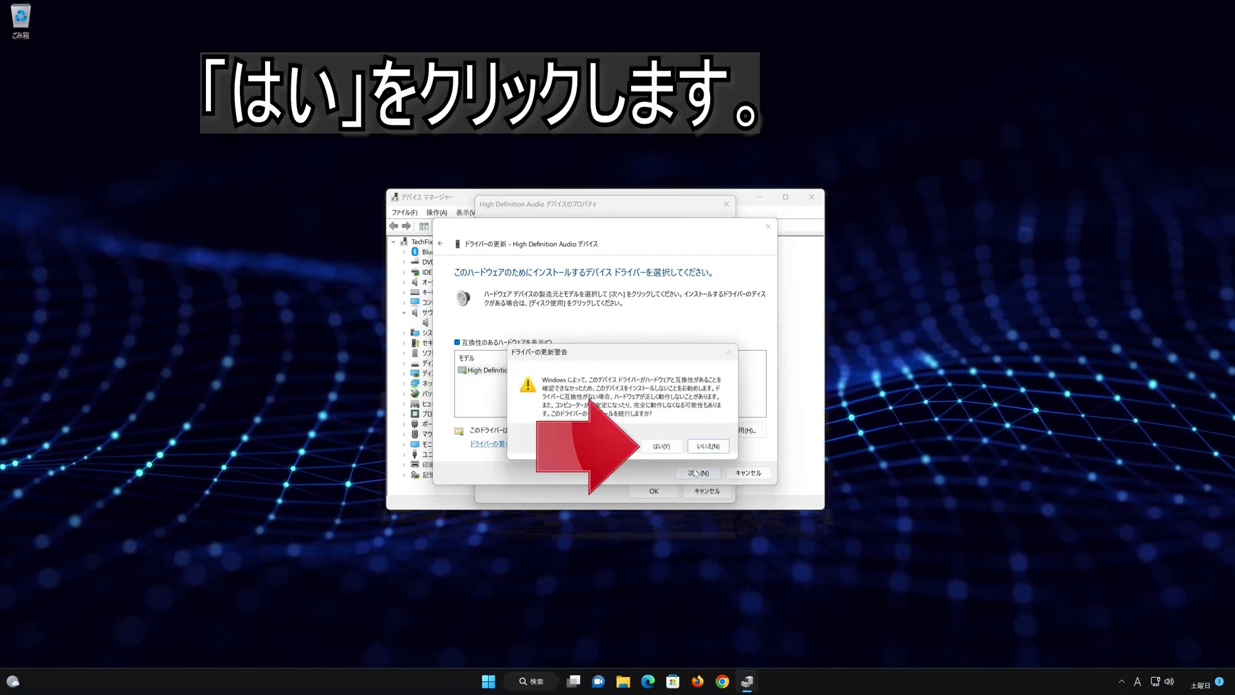
{"action": "left_click", "coordinate": [661, 445]}
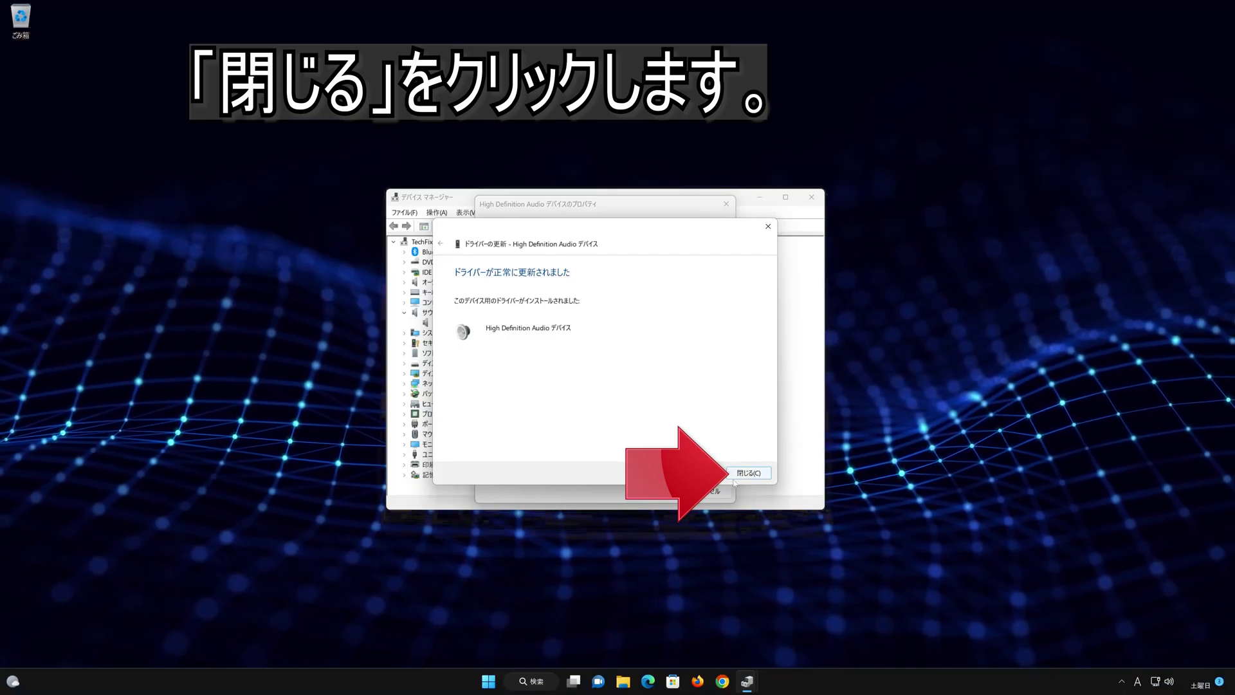
{"action": "left_click", "coordinate": [752, 473]}
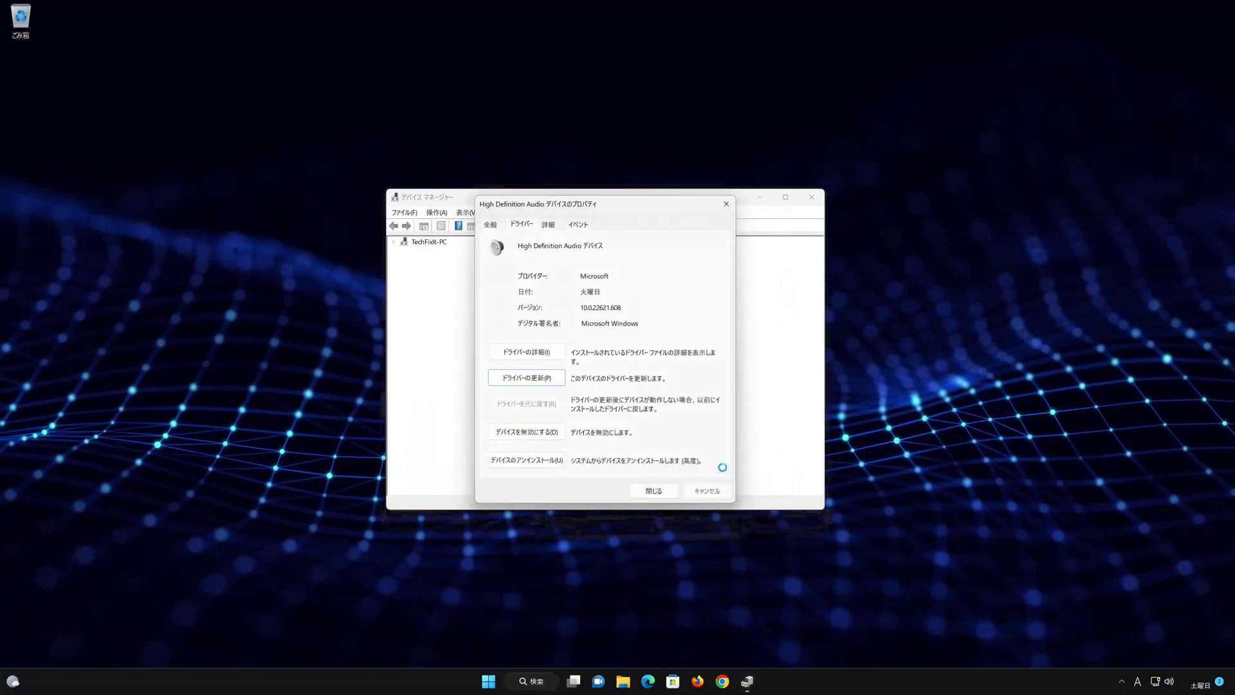
{"action": "left_click", "coordinate": [669, 493]}
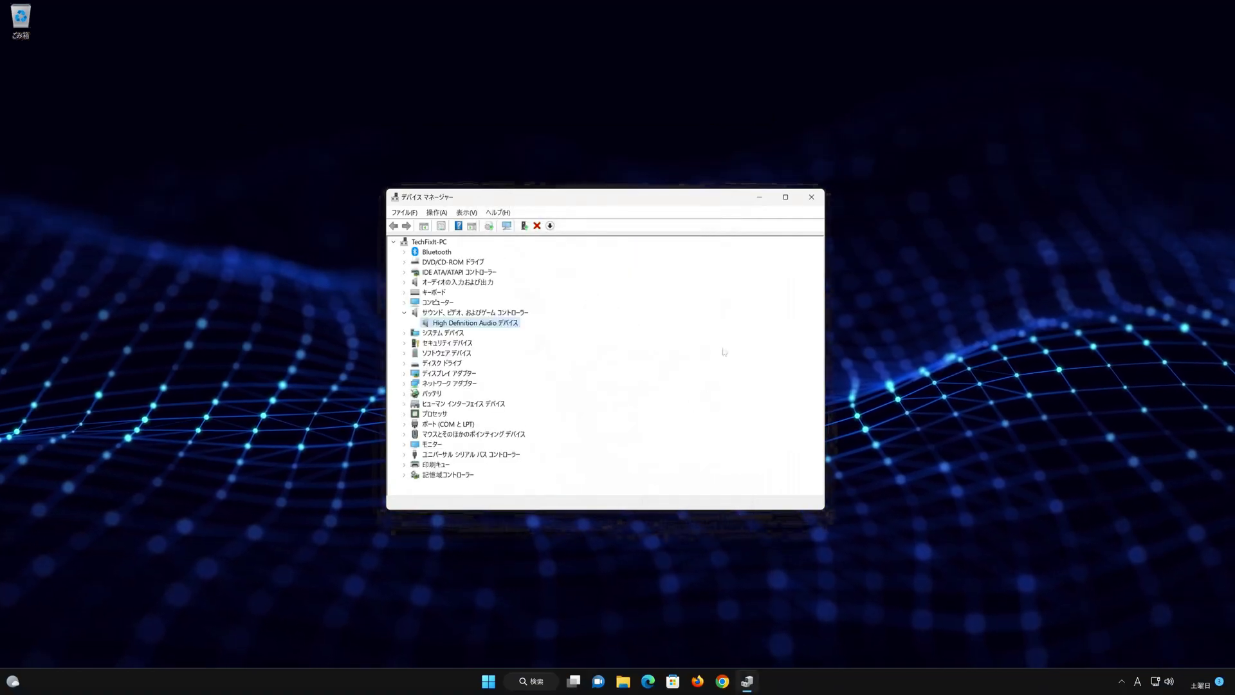
- Close デバイス マネージャー and restart the PC
{"action": "left_click", "coordinate": [811, 196]}
{"action": "left_click", "coordinate": [501, 681]}
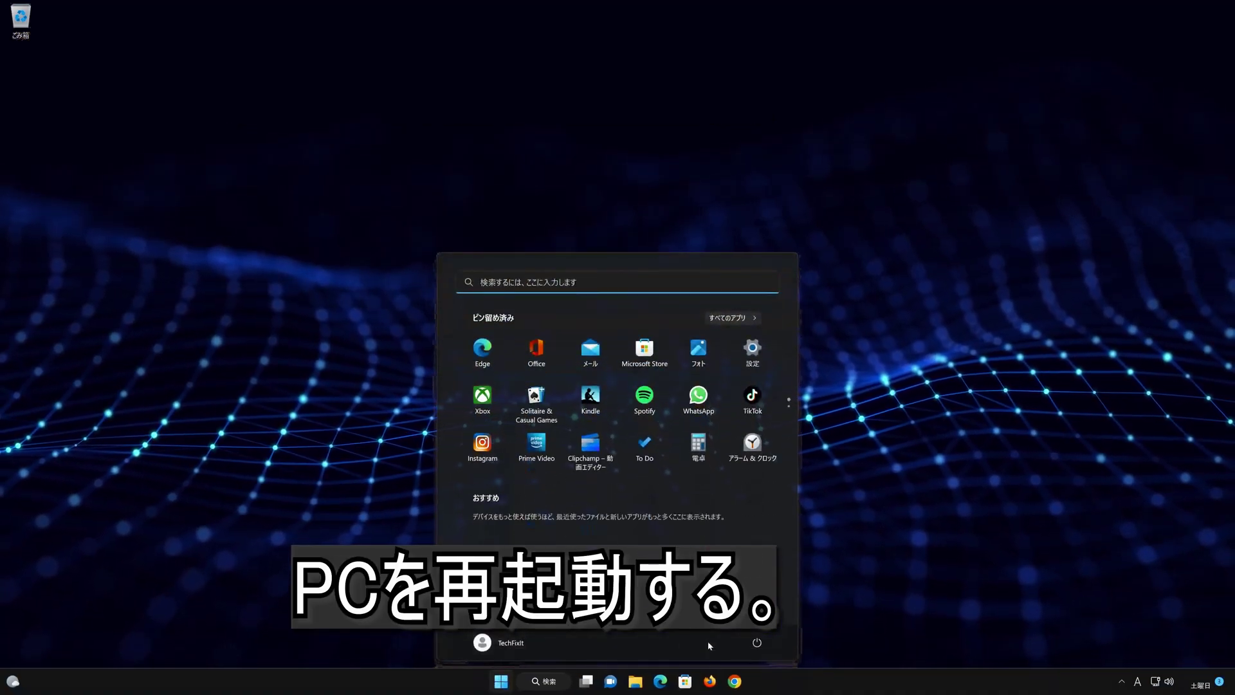
{"action": "left_click", "coordinate": [757, 642]}
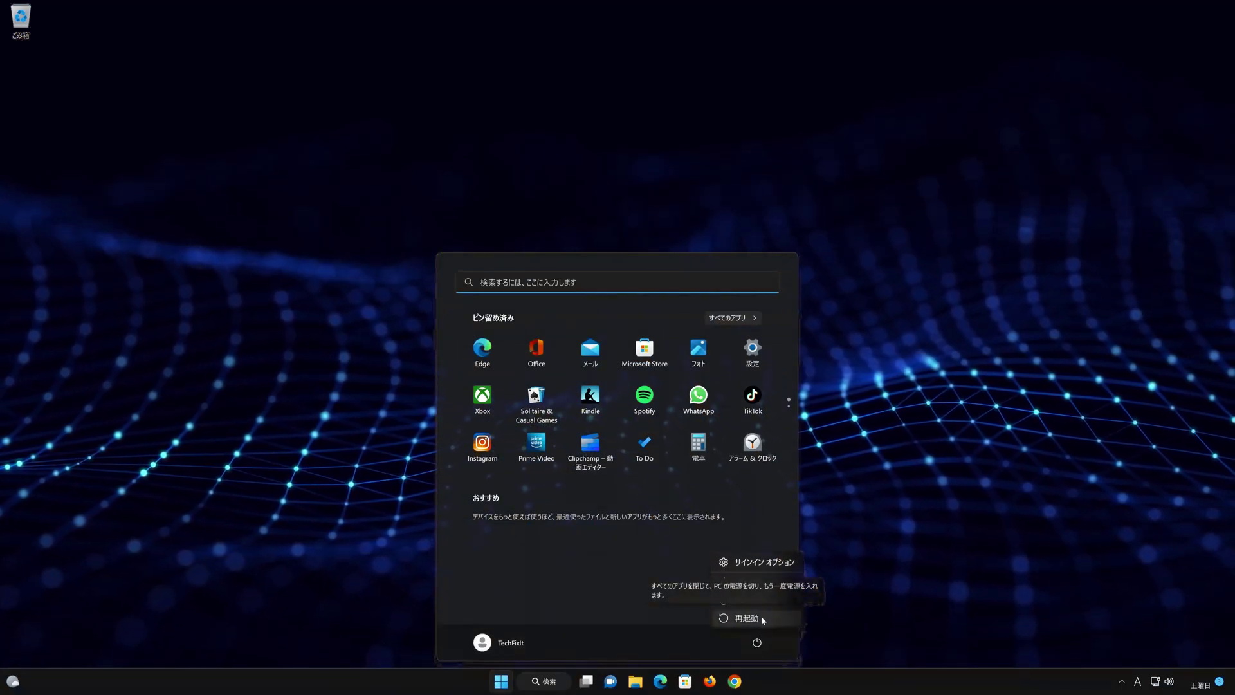
{"action": "left_click", "coordinate": [746, 617]}
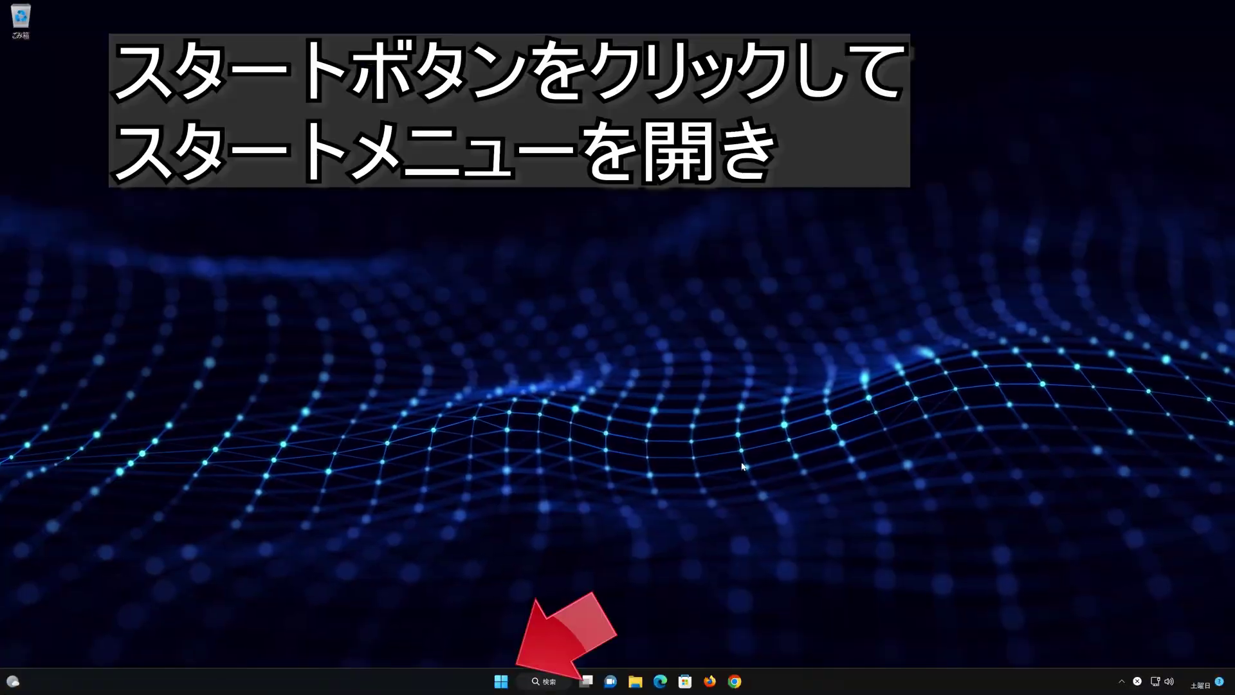
- Search the system for デバイス マネージャー, open it and move its window to the middle of the desktop
{"action": "left_click", "coordinate": [501, 681]}
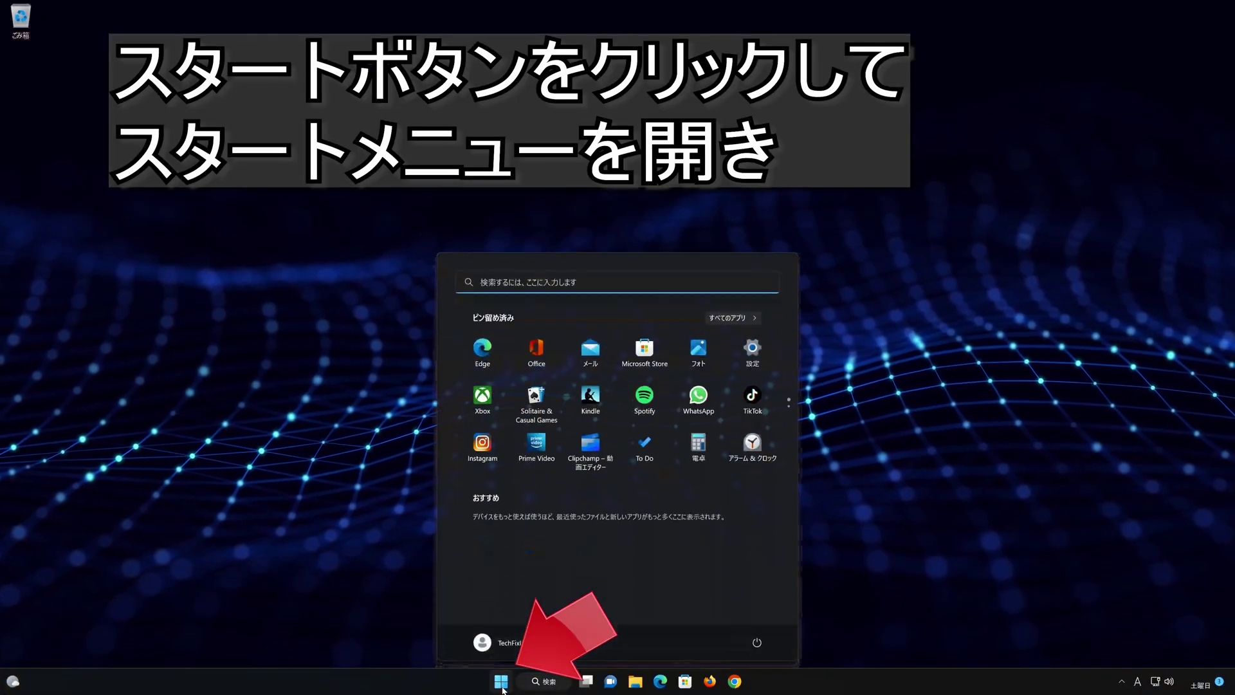
{"action": "type", "text": "デバイス マネージャー"}
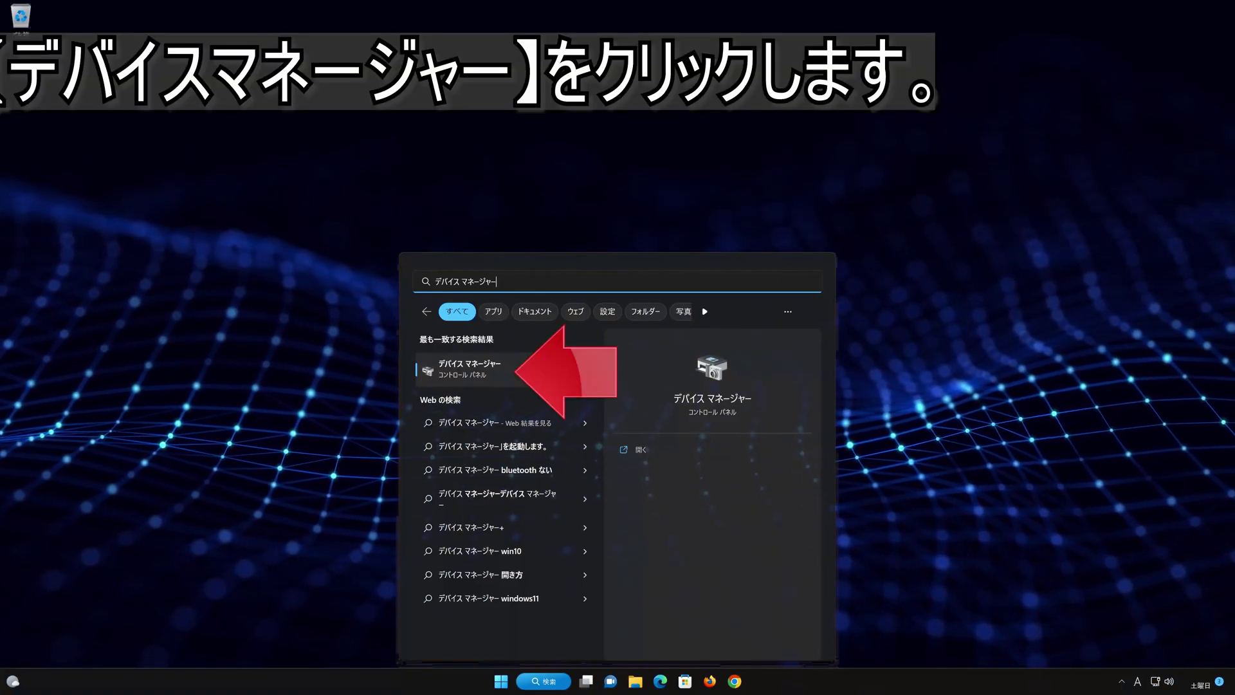
{"action": "left_click", "coordinate": [502, 368]}
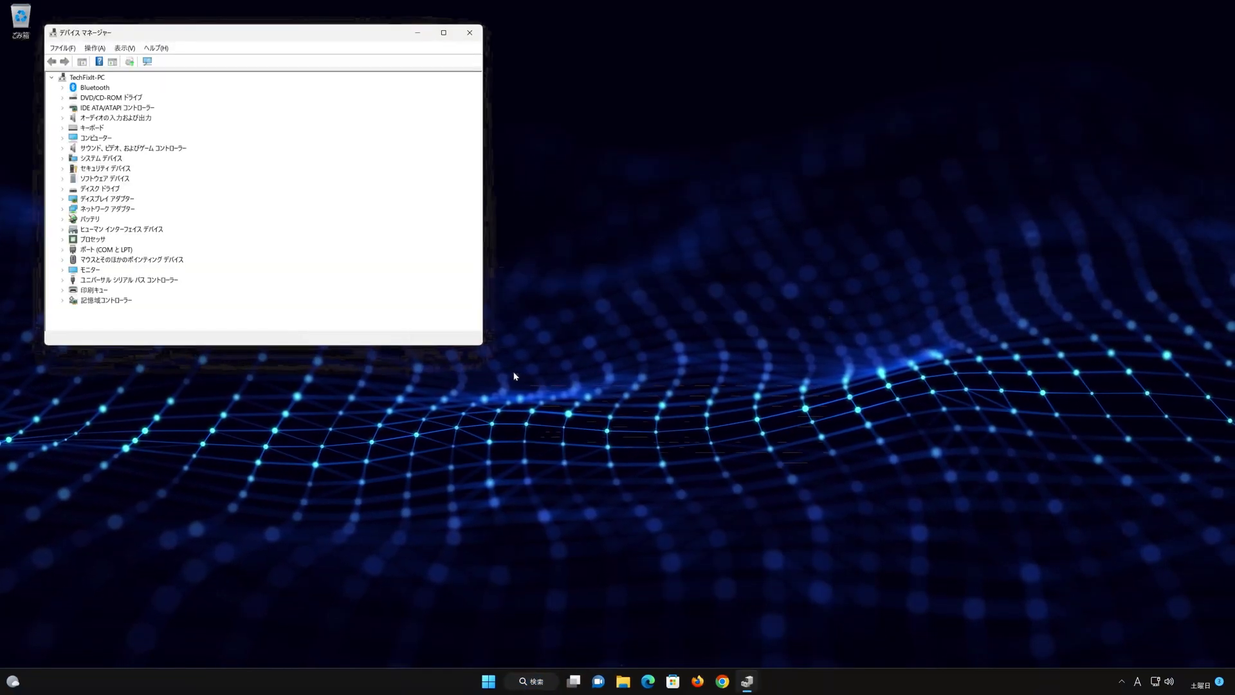
{"action": "left_click_drag", "start_coordinate": [280, 38], "coordinate": [653, 204]}
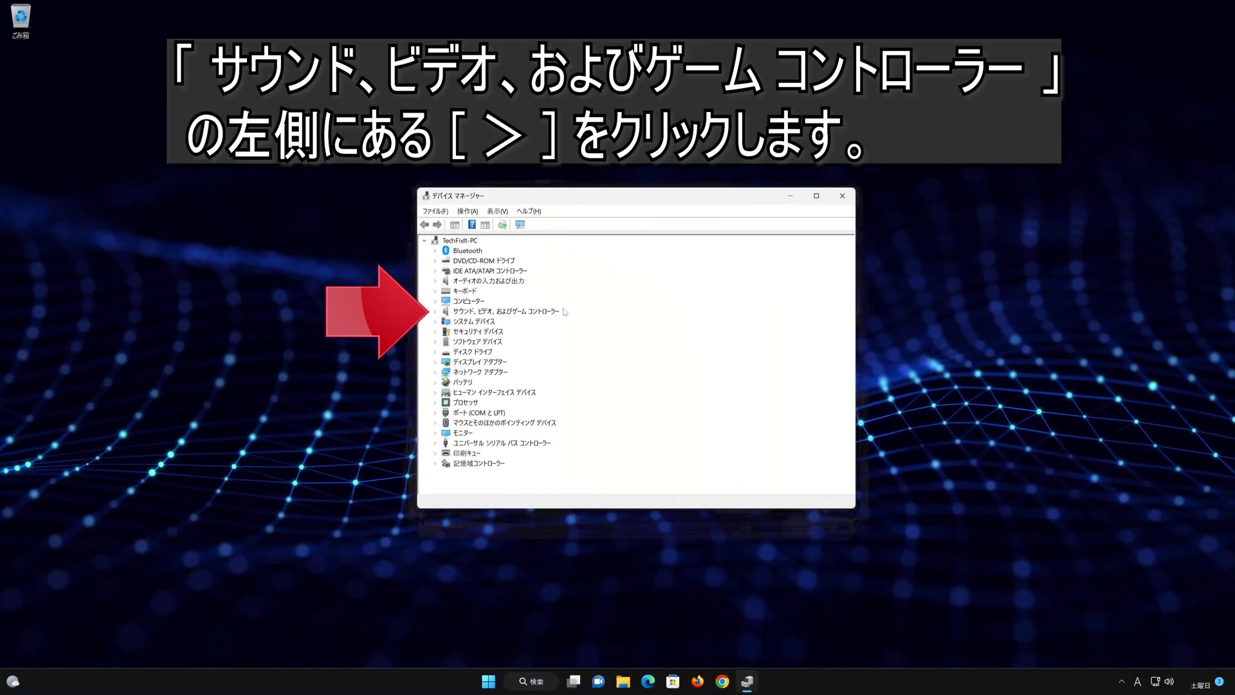
- Expand サウンド、ビデオ、およびゲーム コントローラー and open the ドライバー properties of the High Definition Audio デバイス
{"action": "left_click", "coordinate": [435, 311]}
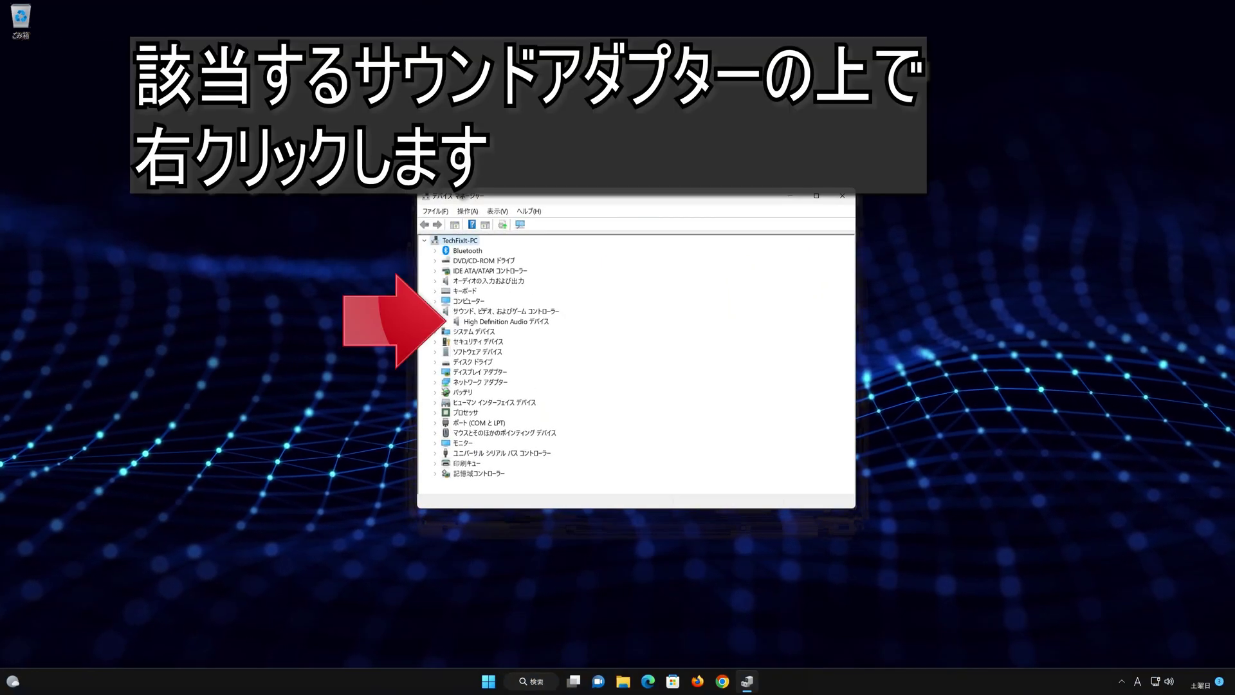
{"action": "left_click", "coordinate": [464, 321]}
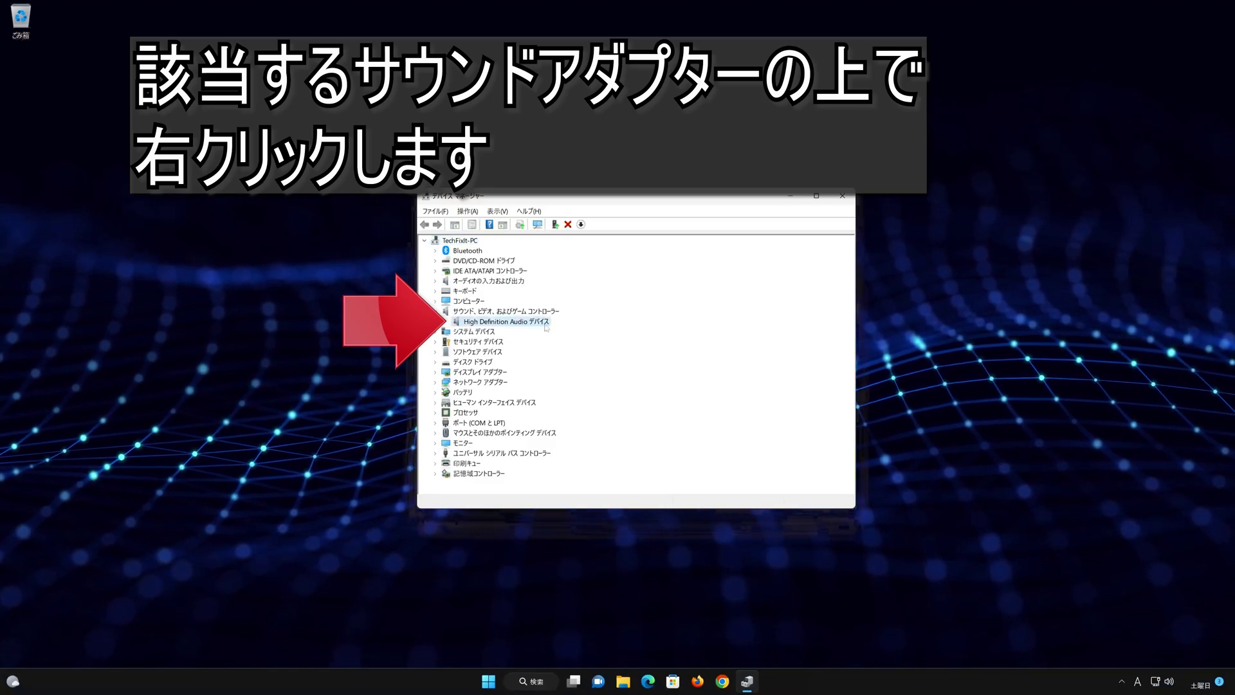
{"action": "right_click", "coordinate": [517, 325]}
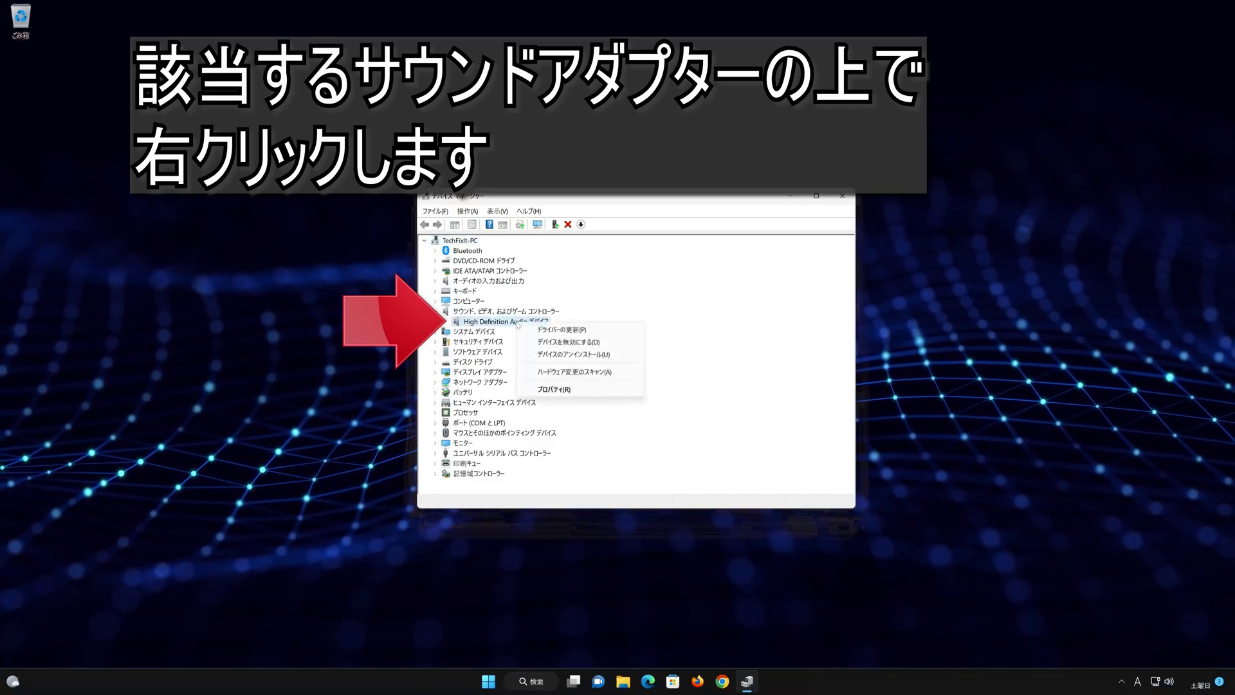
{"action": "left_click", "coordinate": [586, 390]}
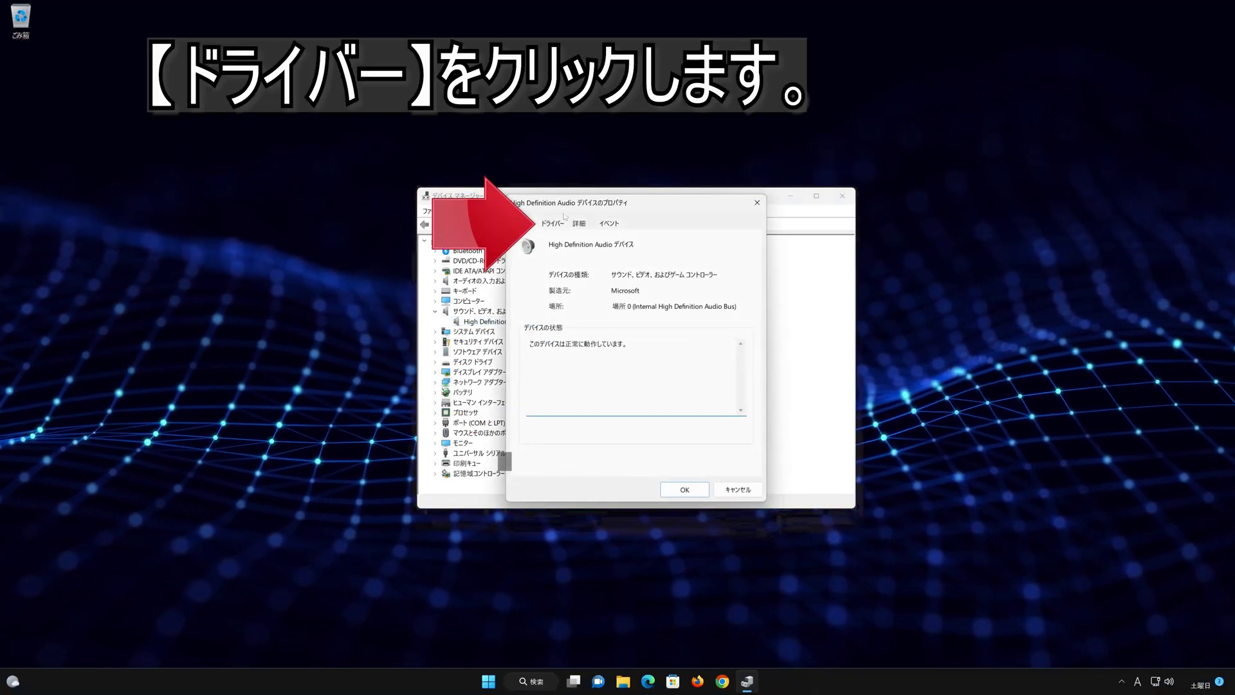
{"action": "left_click", "coordinate": [553, 224]}
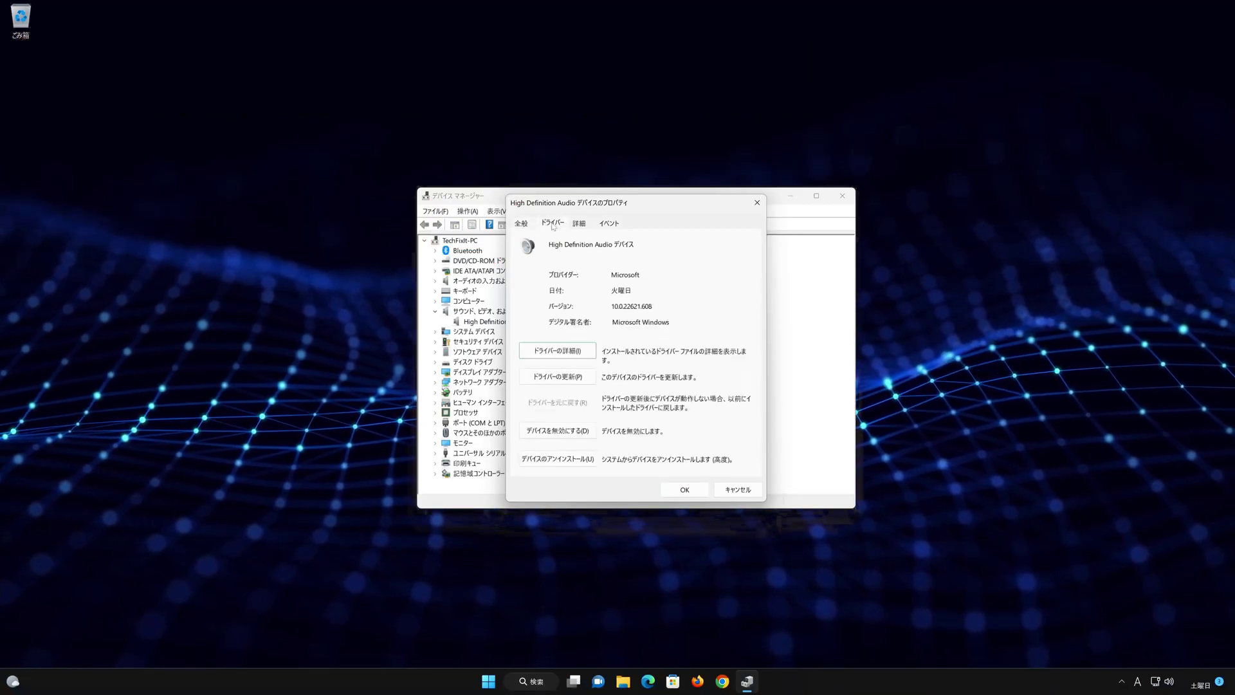
- Uninstall the High Definition Audio デバイス from the system, accept the uninstall warning and close デバイス マネージャー
{"action": "left_click", "coordinate": [564, 459]}
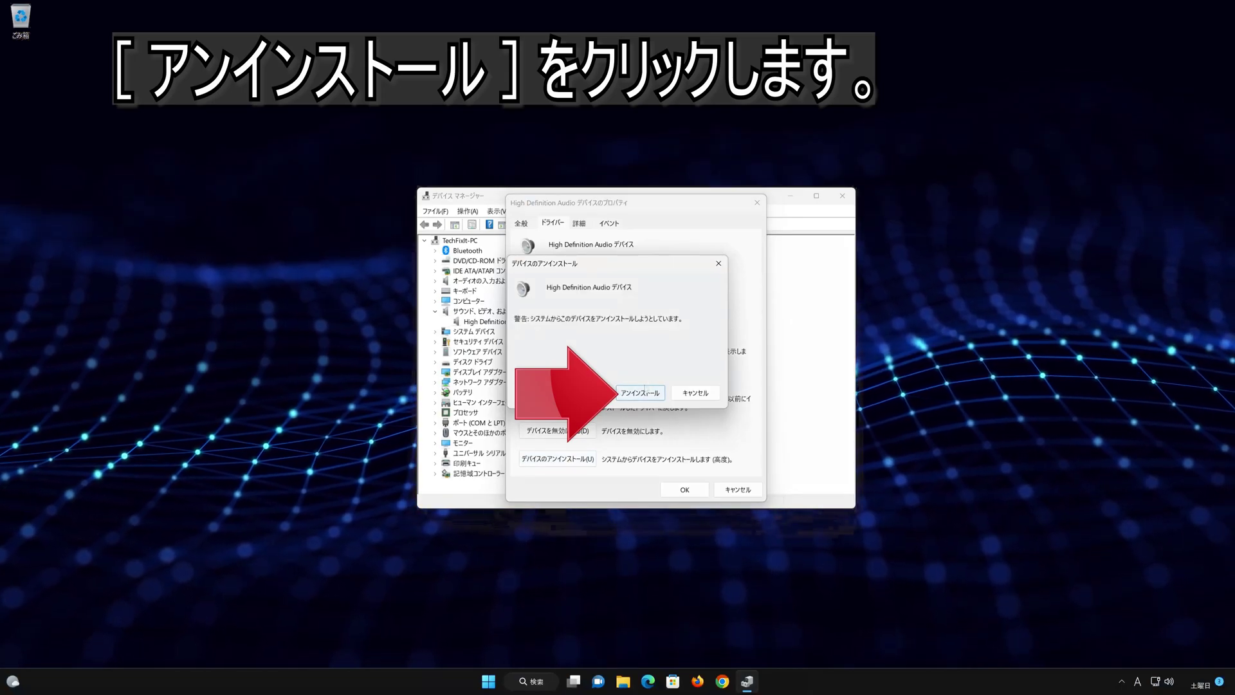
{"action": "left_click", "coordinate": [646, 393]}
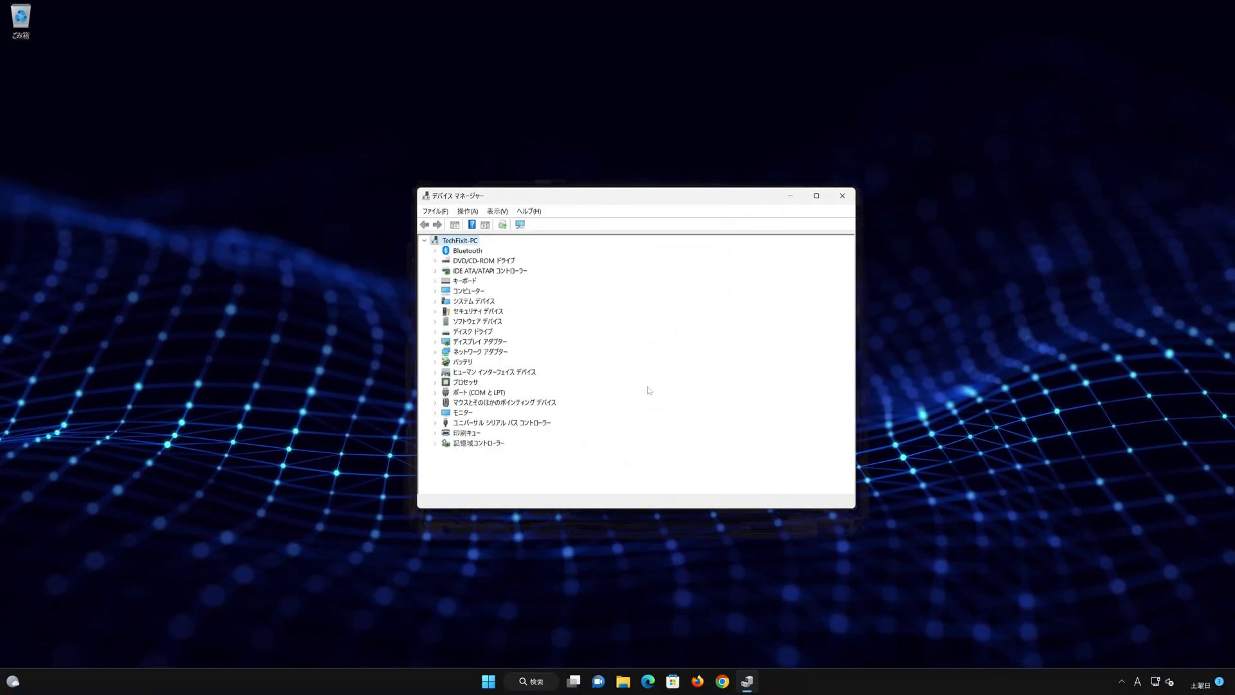
{"action": "left_click", "coordinate": [842, 195]}
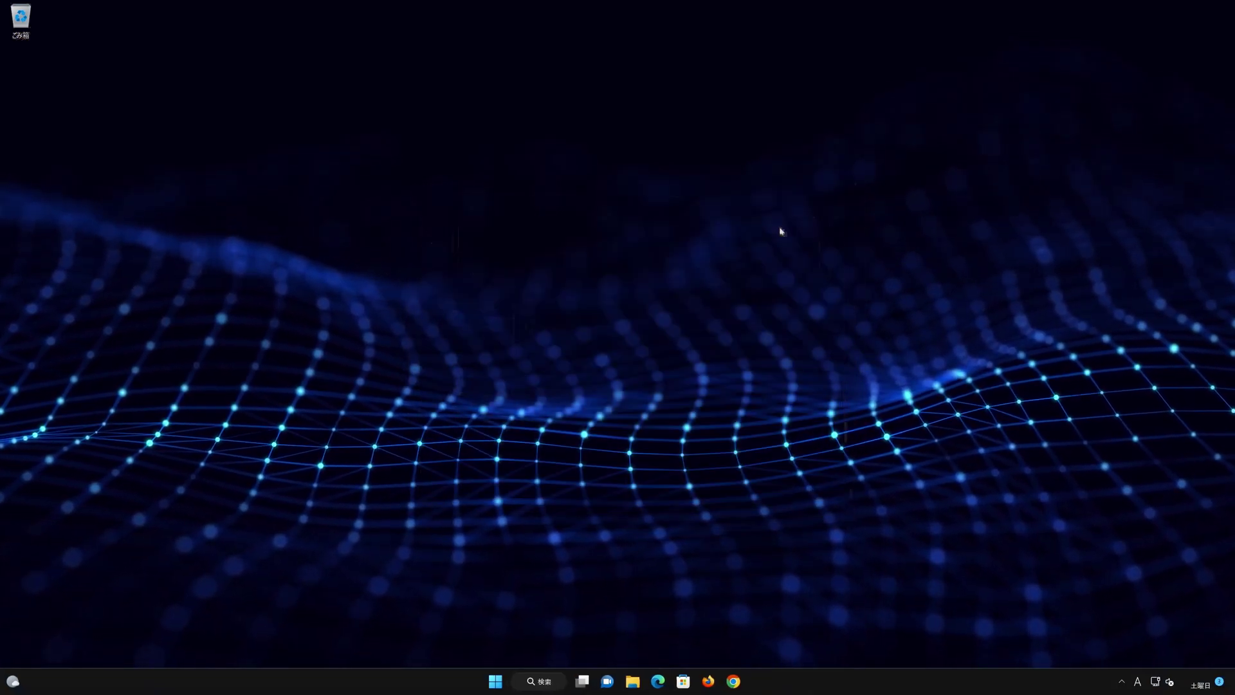
- Restart the PC so that the uninstalled audio driver is reinstalled automatically
{"action": "left_click", "coordinate": [500, 680]}
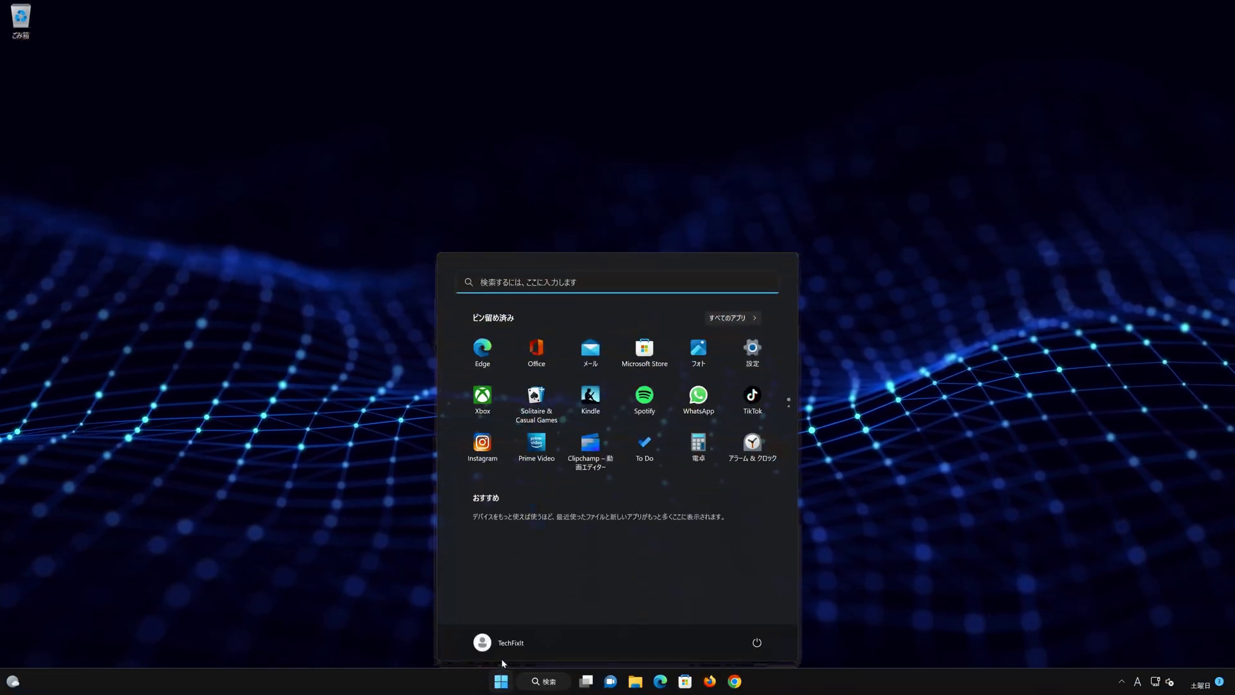
{"action": "left_click", "coordinate": [757, 642]}
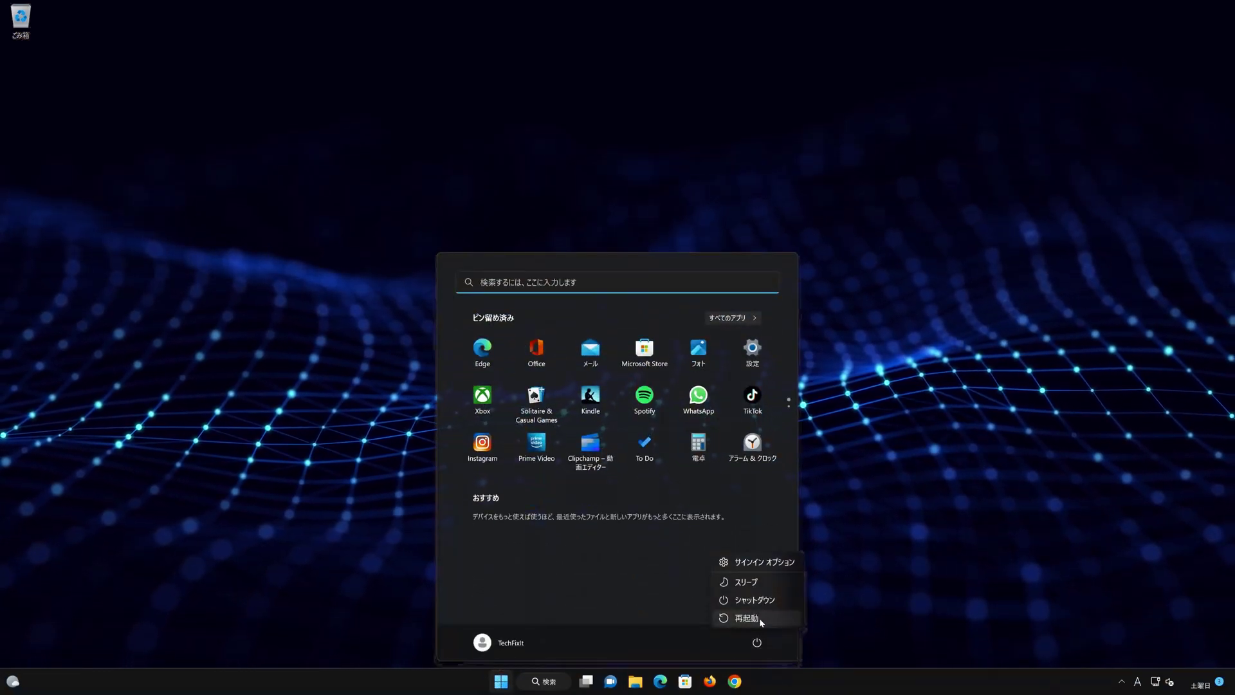
{"action": "left_click", "coordinate": [746, 617]}
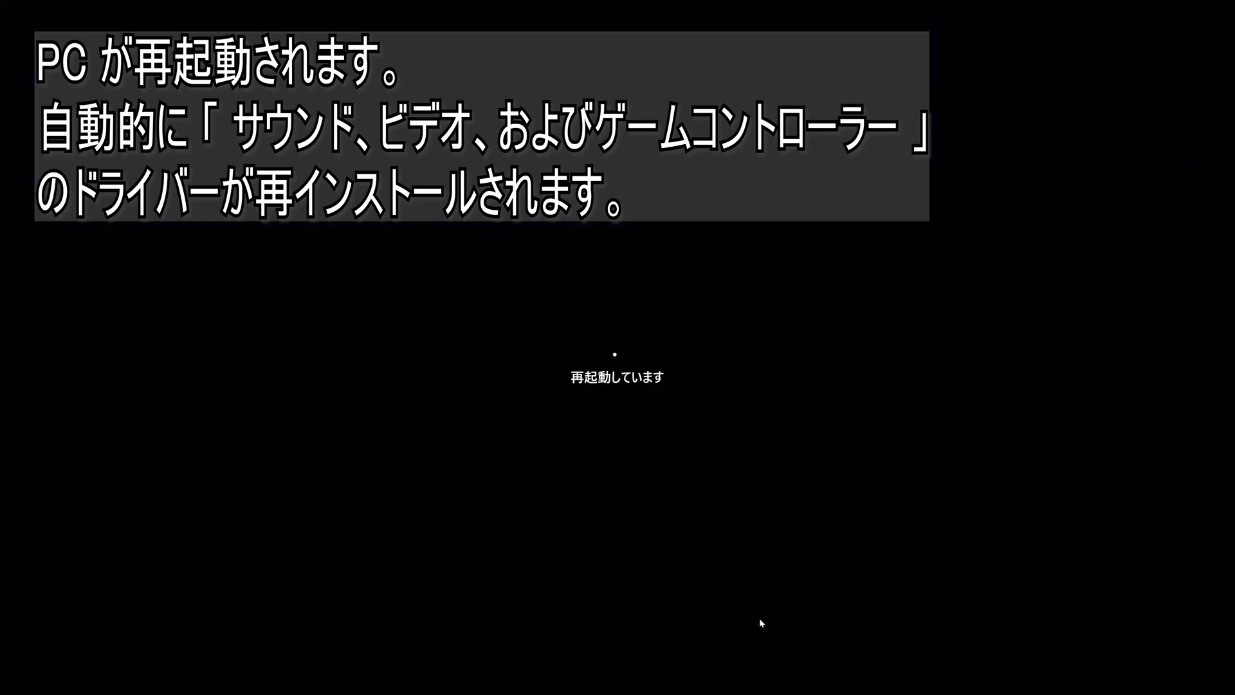